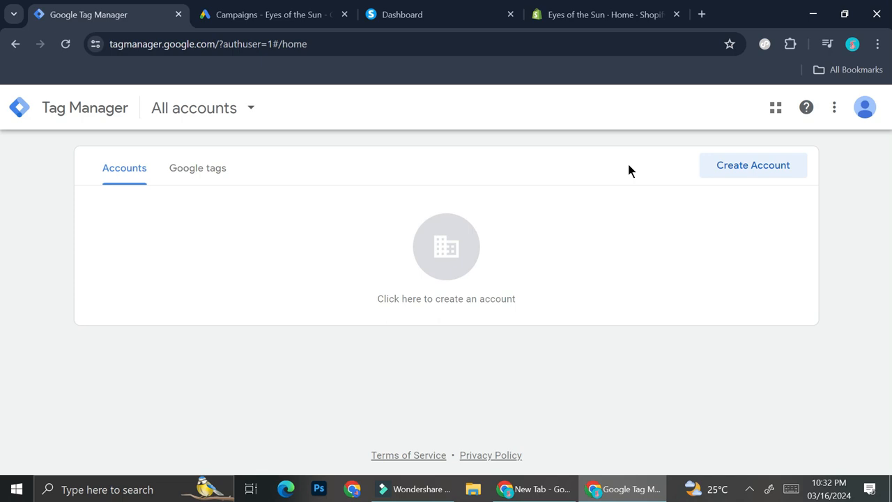
{"action": "left_click", "coordinate": [269, 13]}
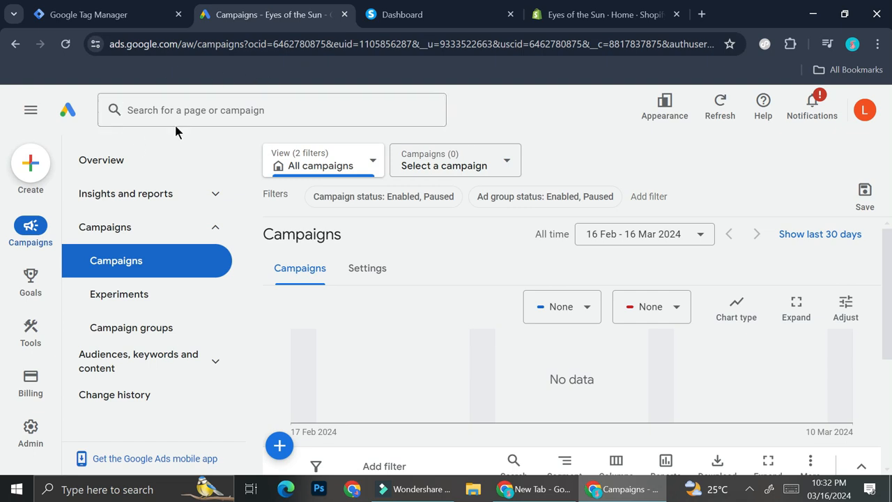
{"action": "left_click", "coordinate": [418, 8]}
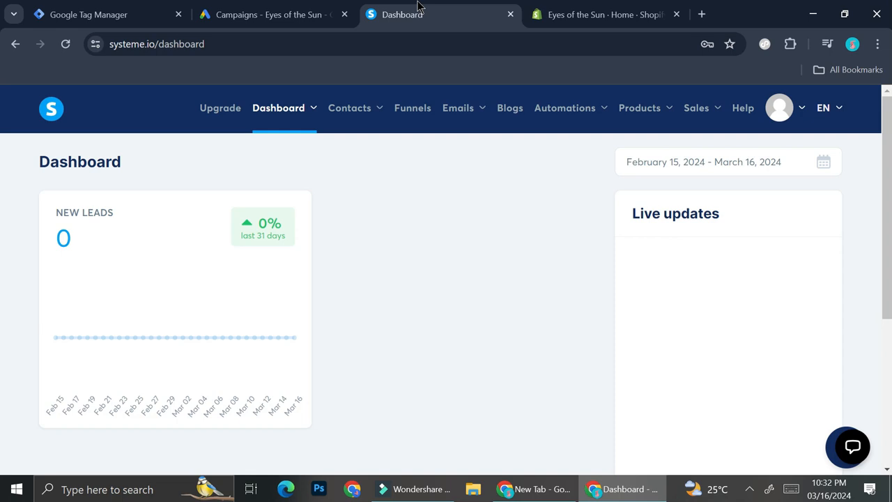
{"action": "left_click", "coordinate": [118, 7]}
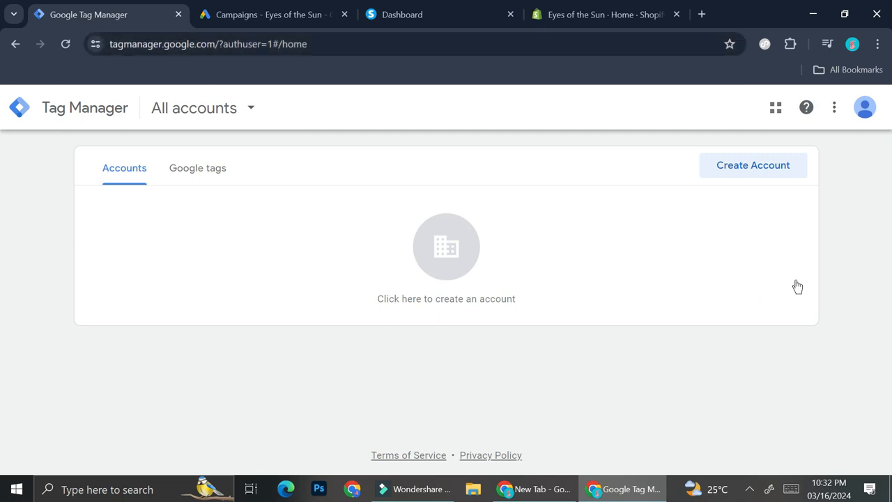
- Start a new Tag Manager account and name it "Eyes of The Sun"
{"action": "left_click", "coordinate": [750, 174]}
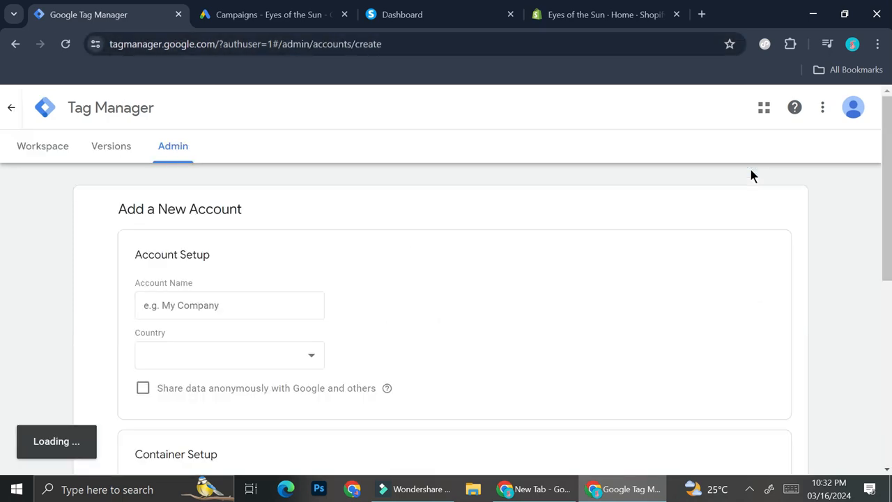
{"action": "left_click", "coordinate": [207, 305]}
{"action": "left_click", "coordinate": [245, 341]}
{"action": "scroll", "coordinate": [324, 237], "scroll_direction": "down", "scroll_amount": 1}
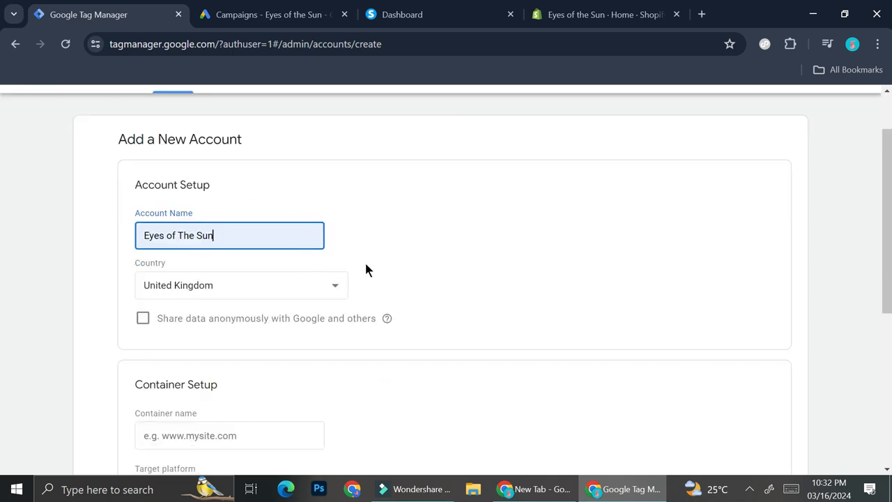
- Set the country of the new Tag Manager account to Indonesia
{"action": "left_click", "coordinate": [593, 13]}
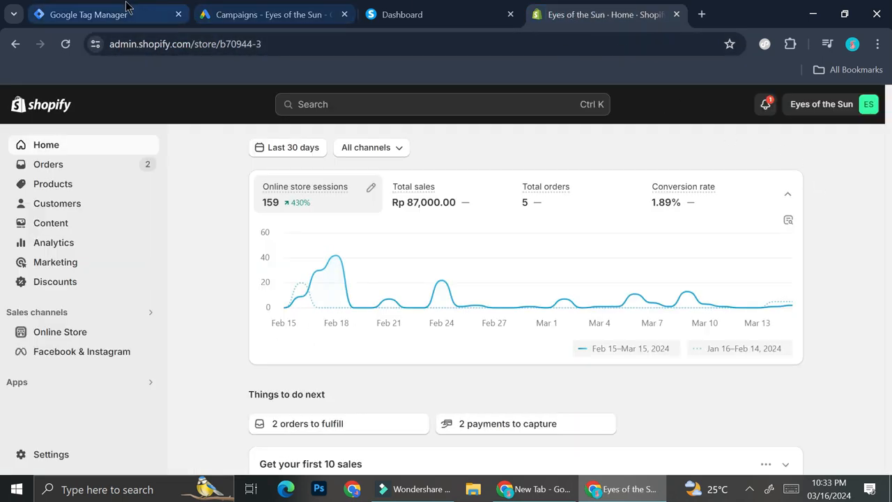
{"action": "left_click", "coordinate": [106, 14]}
{"action": "scroll", "coordinate": [219, 268], "scroll_direction": "down", "scroll_amount": 2}
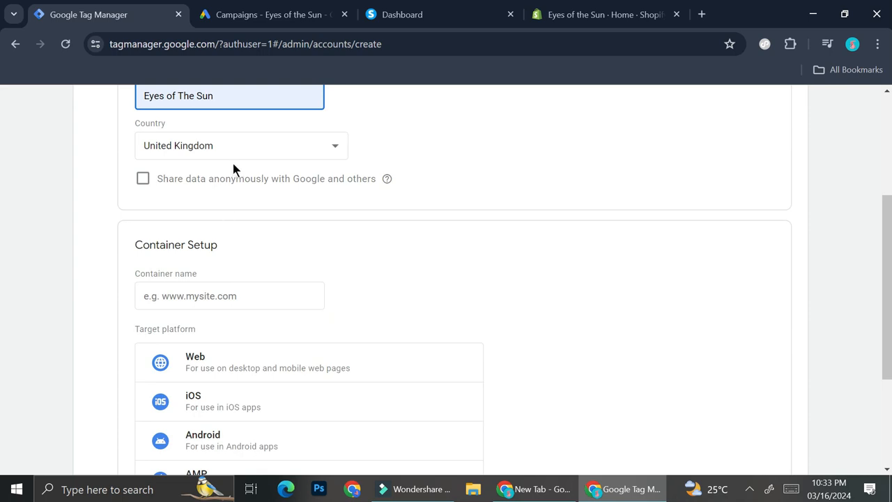
{"action": "left_click", "coordinate": [248, 150]}
{"action": "scroll", "coordinate": [266, 272], "scroll_direction": "down", "scroll_amount": 3}
{"action": "scroll", "coordinate": [266, 272], "scroll_direction": "up", "scroll_amount": 10}
{"action": "scroll", "coordinate": [219, 243], "scroll_direction": "up", "scroll_amount": 5}
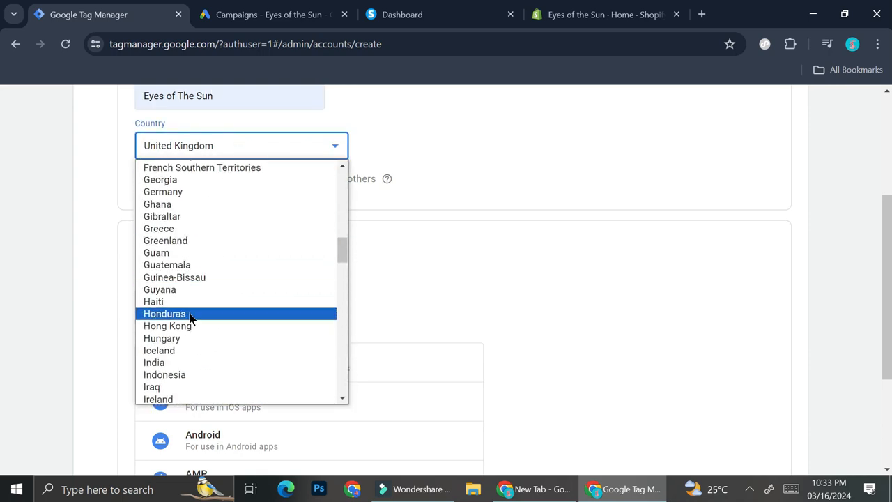
{"action": "left_click", "coordinate": [175, 374]}
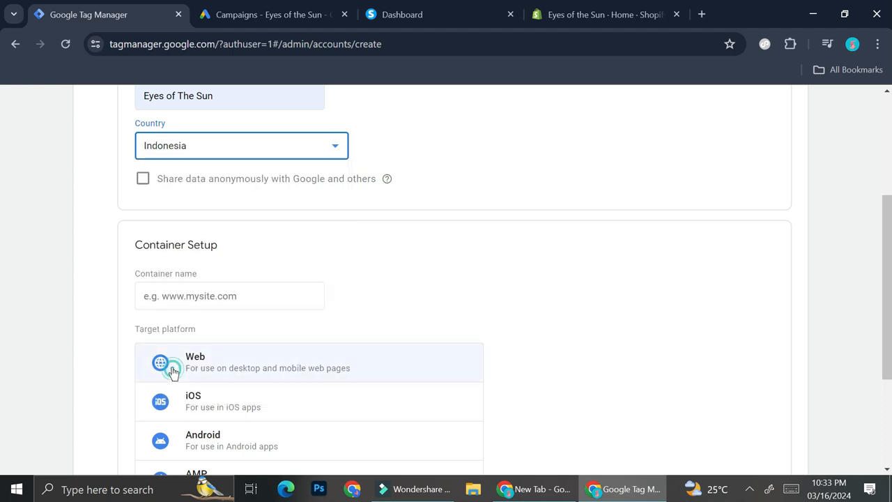
- Open the Eyes of the Sun storefront from the Shopify admin and select the myshopify.com part of its address
{"action": "left_click", "coordinate": [255, 294]}
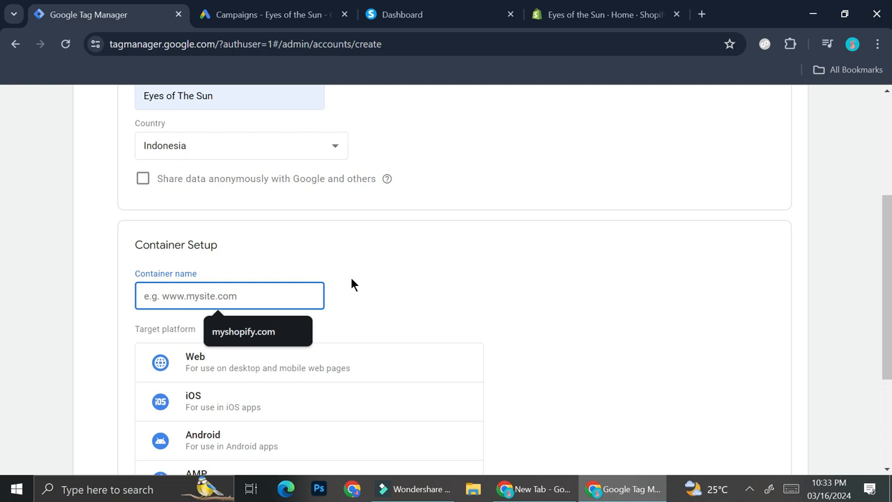
{"action": "left_click", "coordinate": [582, 12]}
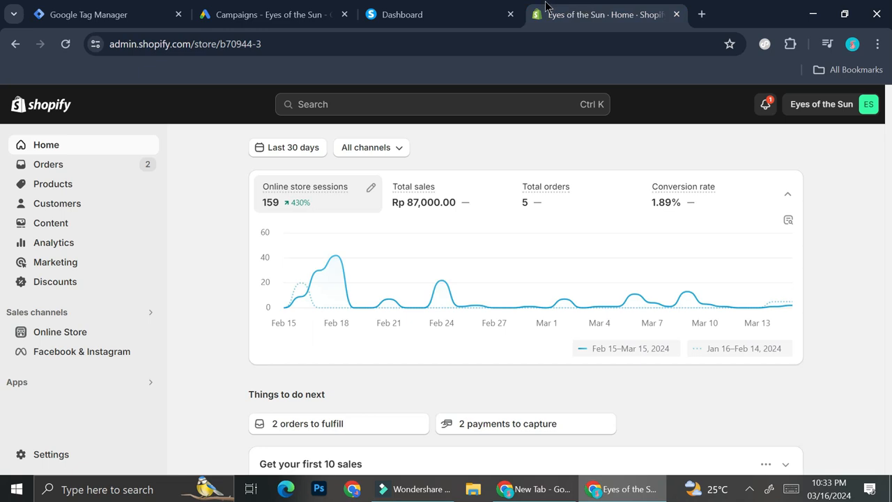
{"action": "mouse_move", "coordinate": [713, 195]}
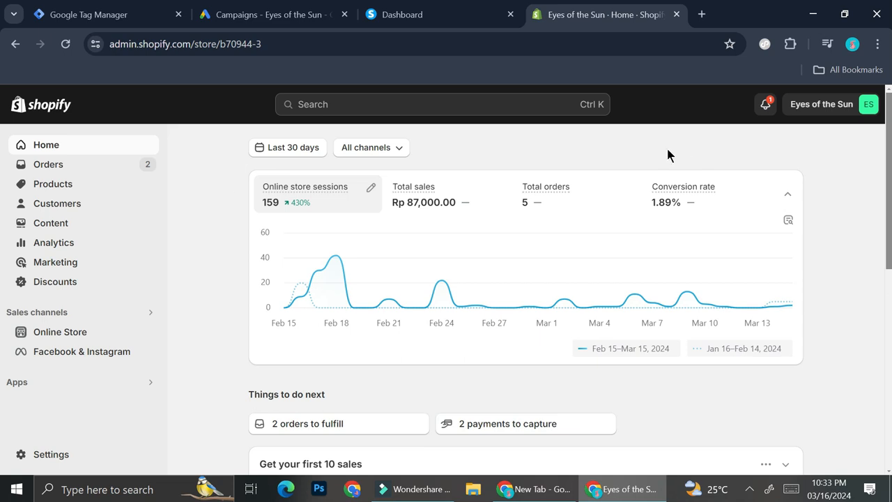
{"action": "left_click", "coordinate": [89, 340]}
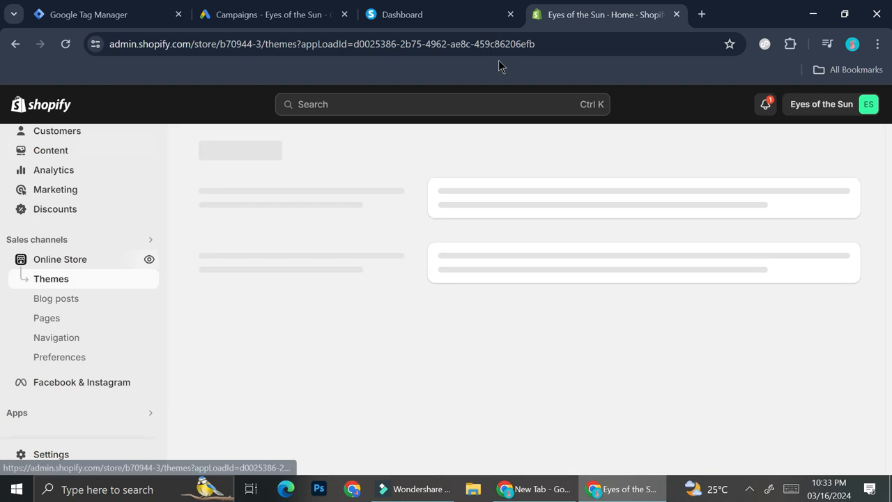
{"action": "left_click", "coordinate": [633, 14]}
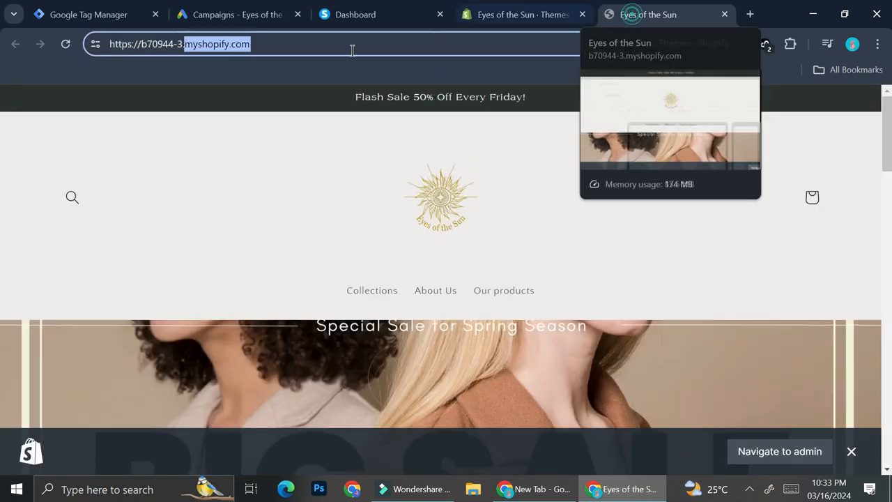
- Switch back to Google Tag Manager and enter myshopify.com as the container name
{"action": "left_click", "coordinate": [117, 6]}
{"action": "left_click", "coordinate": [231, 296]}
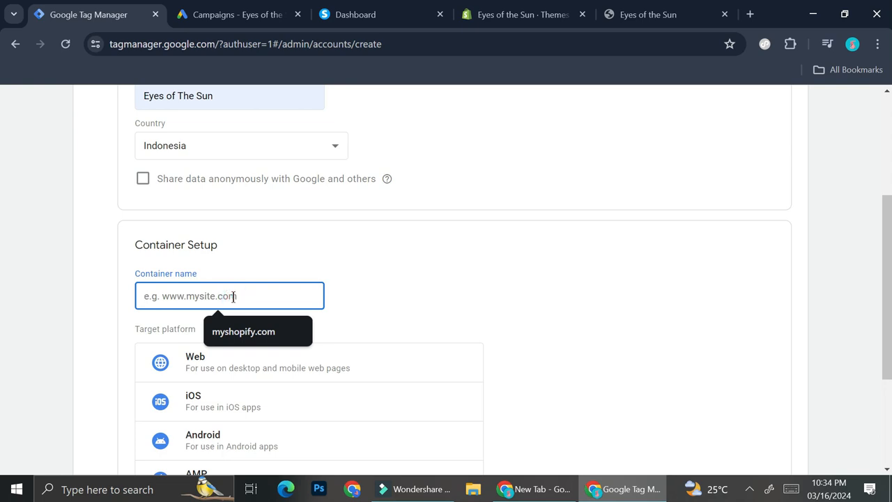
{"action": "key", "text": "Down"}
{"action": "key", "text": "Return"}
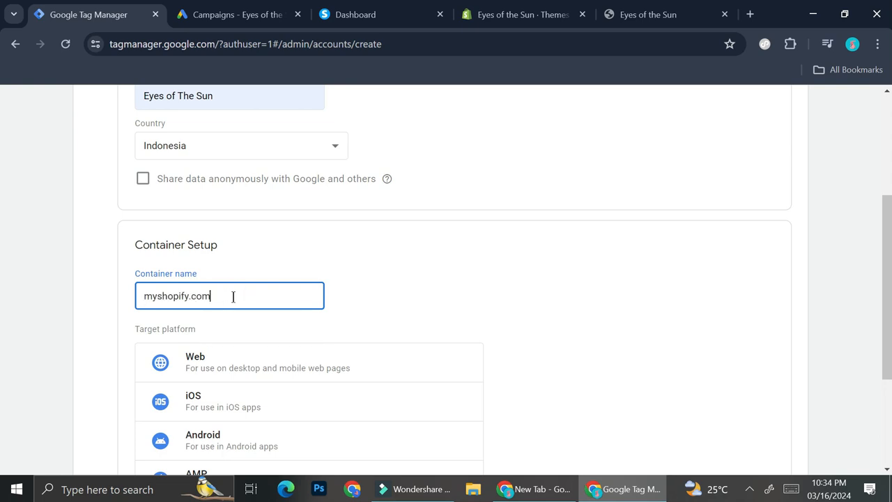
- Choose Web as the target platform, create the account and accept the Terms of Service Agreement
{"action": "scroll", "coordinate": [233, 298], "scroll_direction": "down", "scroll_amount": 1}
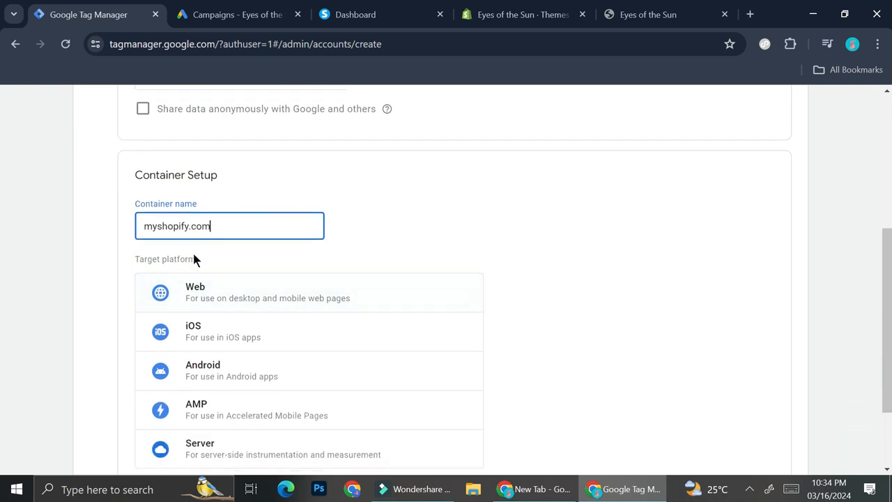
{"action": "left_click", "coordinate": [265, 291]}
{"action": "scroll", "coordinate": [519, 279], "scroll_direction": "down", "scroll_amount": 2}
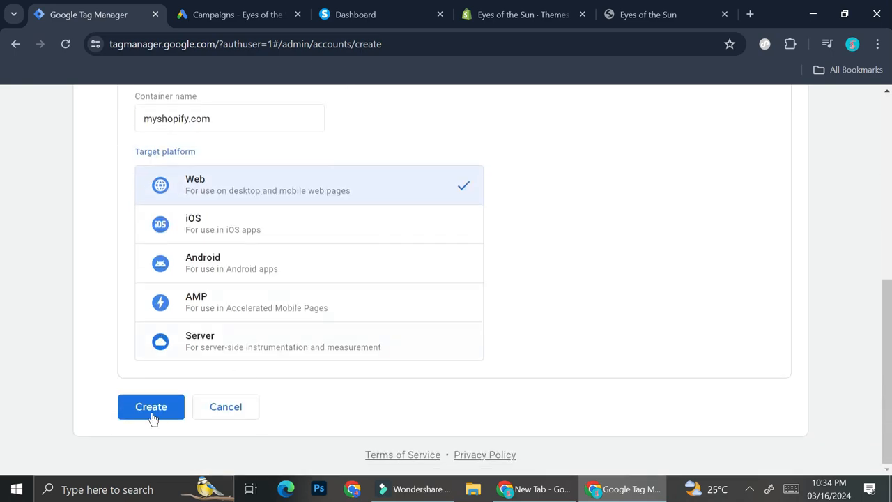
{"action": "left_click", "coordinate": [152, 409]}
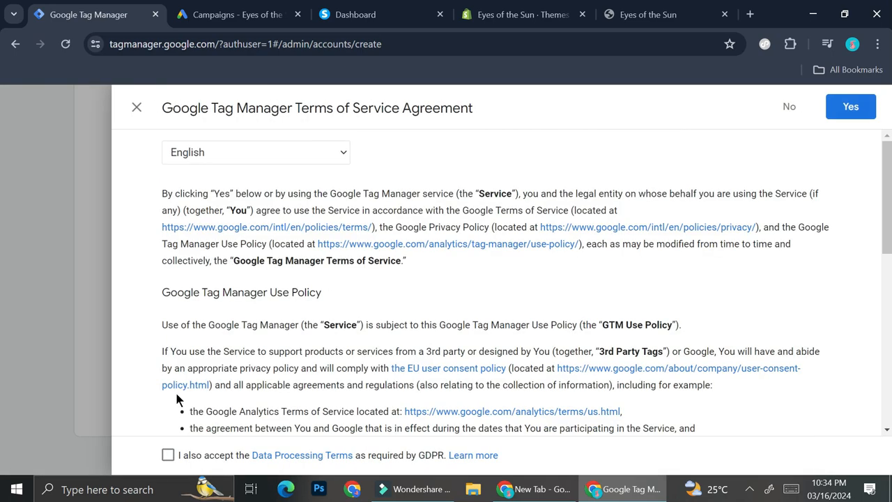
{"action": "left_click", "coordinate": [840, 99]}
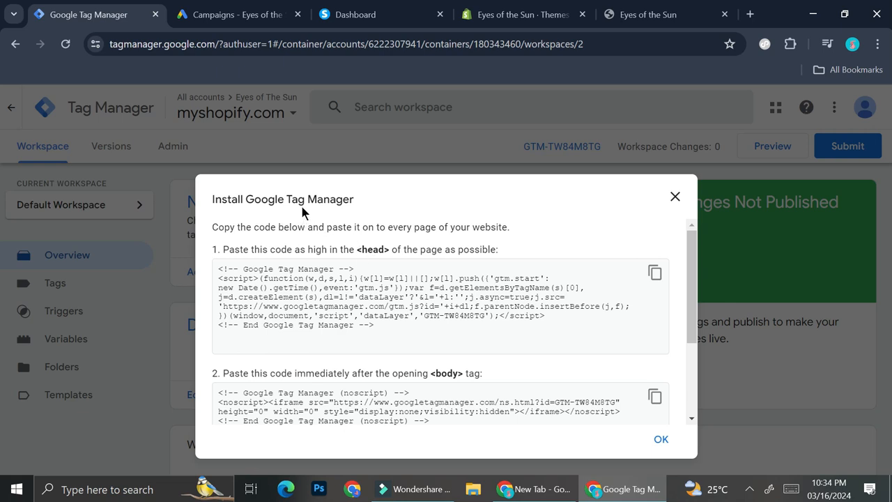
- Look through the Google Tag Manager installation code for the new container and close the dialog
{"action": "scroll", "coordinate": [458, 313], "scroll_direction": "down", "scroll_amount": 3}
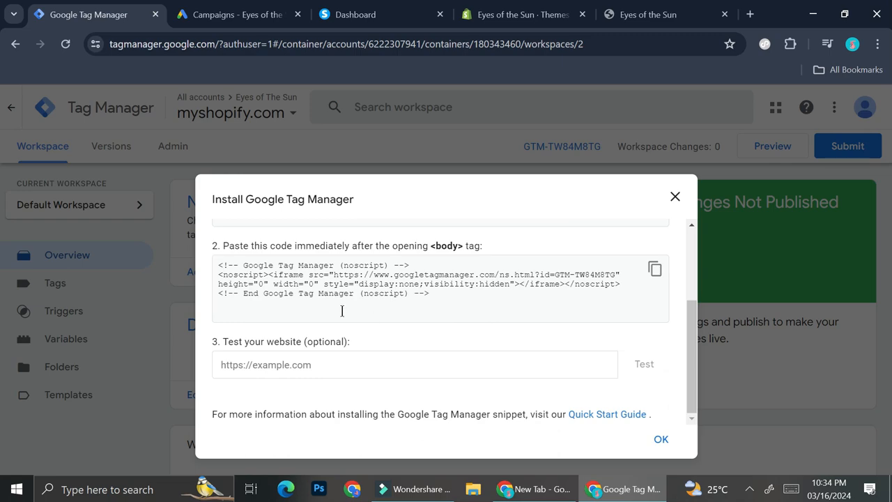
{"action": "scroll", "coordinate": [342, 311], "scroll_direction": "up", "scroll_amount": 3}
{"action": "left_click", "coordinate": [675, 197]}
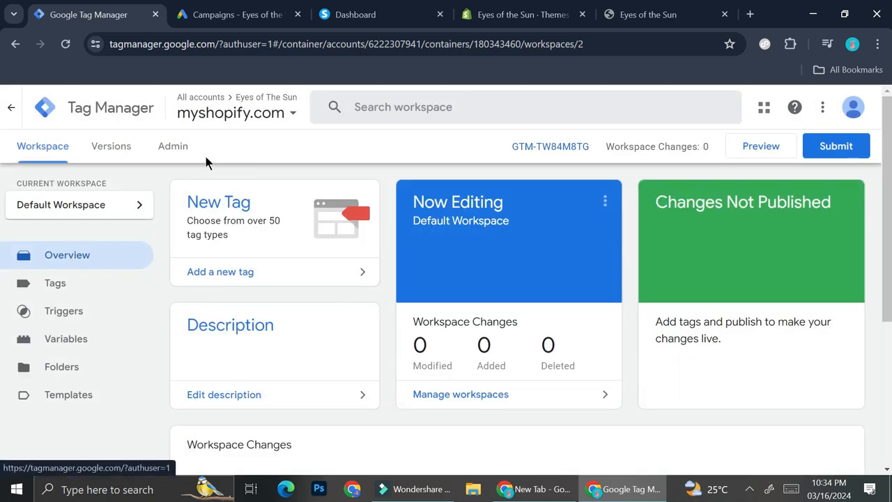
- Open the container's Install Google Tag Manager instructions from the admin area and review the head and body snippets
{"action": "left_click", "coordinate": [174, 146]}
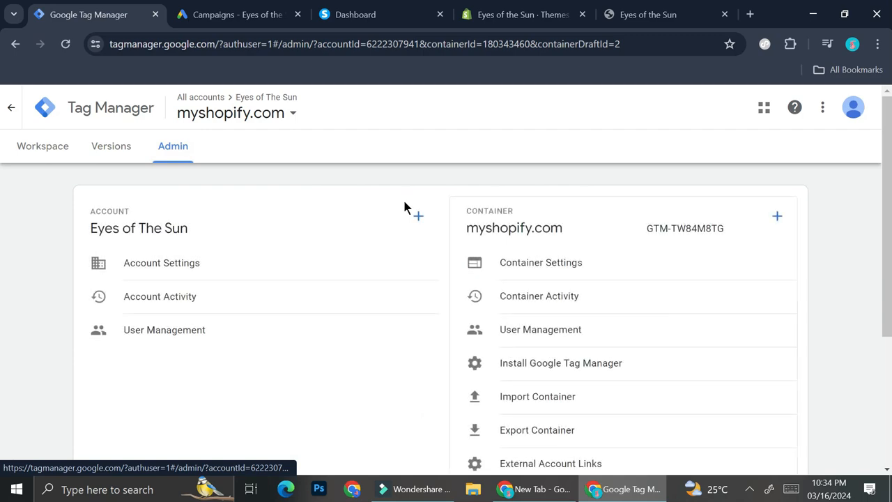
{"action": "left_click", "coordinate": [591, 364]}
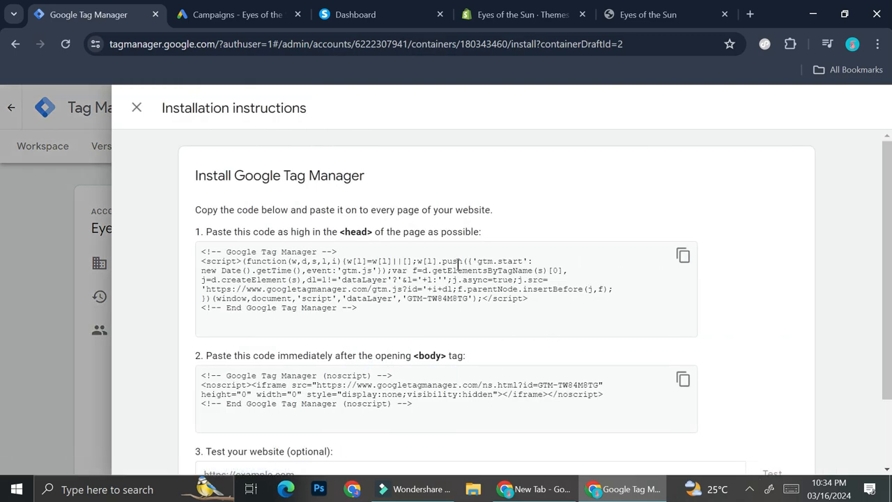
{"action": "scroll", "coordinate": [458, 264], "scroll_direction": "down", "scroll_amount": 1}
{"action": "scroll", "coordinate": [439, 209], "scroll_direction": "up", "scroll_amount": 1}
{"action": "scroll", "coordinate": [457, 347], "scroll_direction": "down", "scroll_amount": 1}
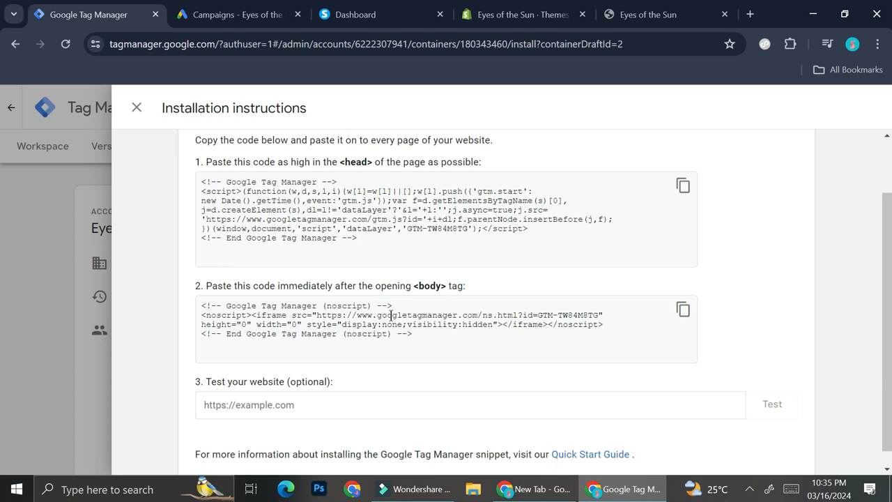
- Switch to systeme.io and open the Squeeze page of the Eyes of the Sun funnel in the page editor
{"action": "left_click", "coordinate": [365, 14]}
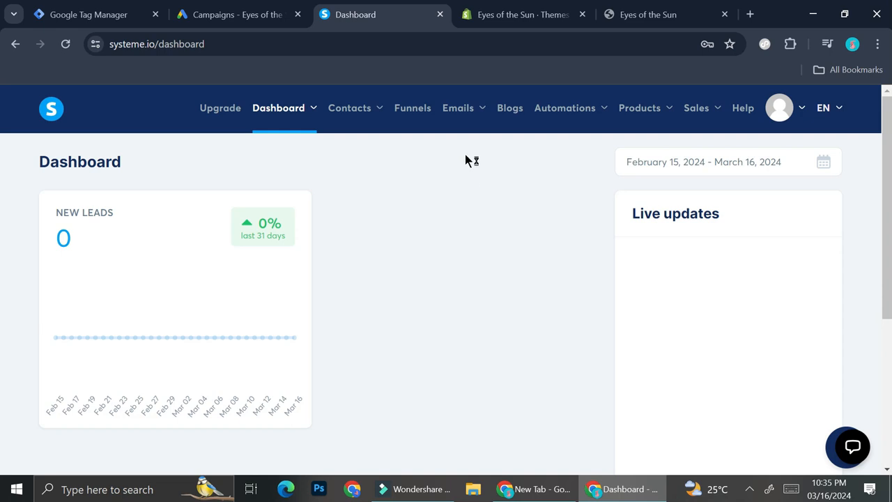
{"action": "left_click", "coordinate": [413, 112]}
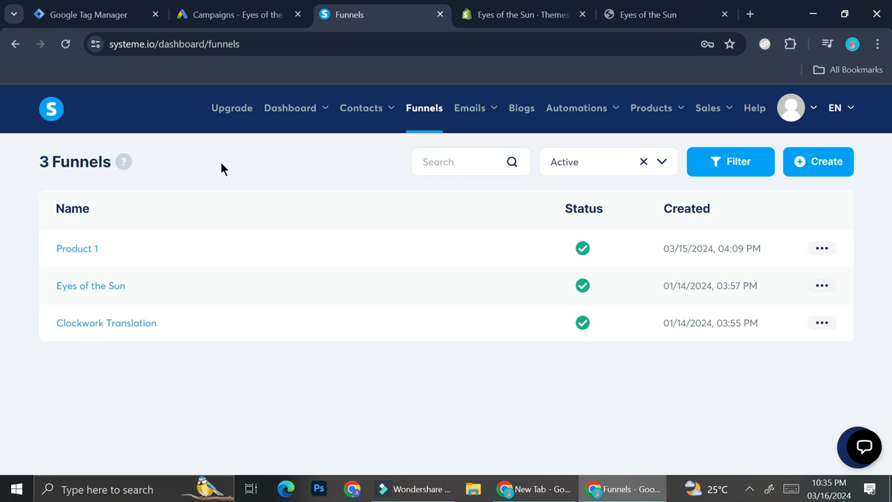
{"action": "left_click", "coordinate": [112, 287]}
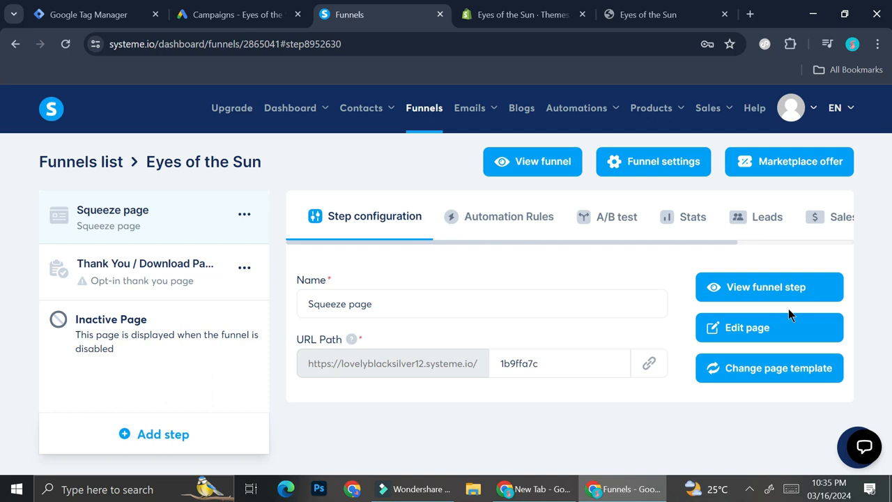
{"action": "left_click", "coordinate": [772, 328]}
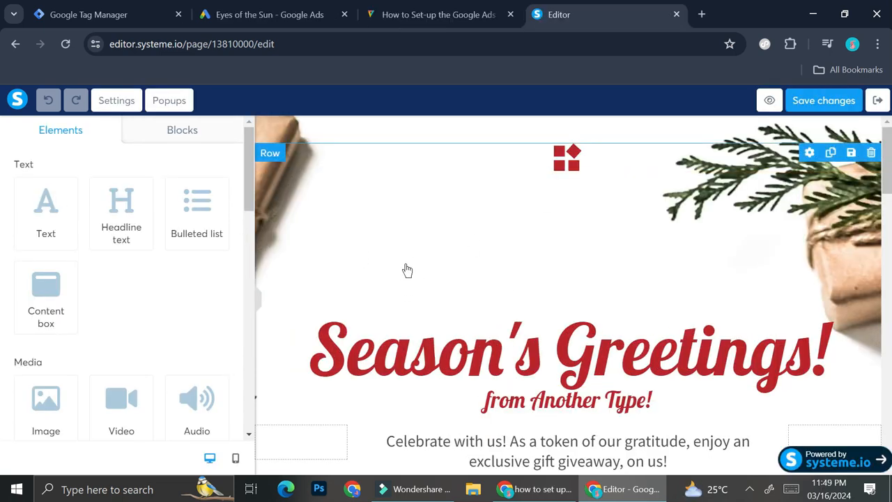
- Open the page's header code from the tracking settings and delete all the code in it
{"action": "left_click", "coordinate": [115, 103]}
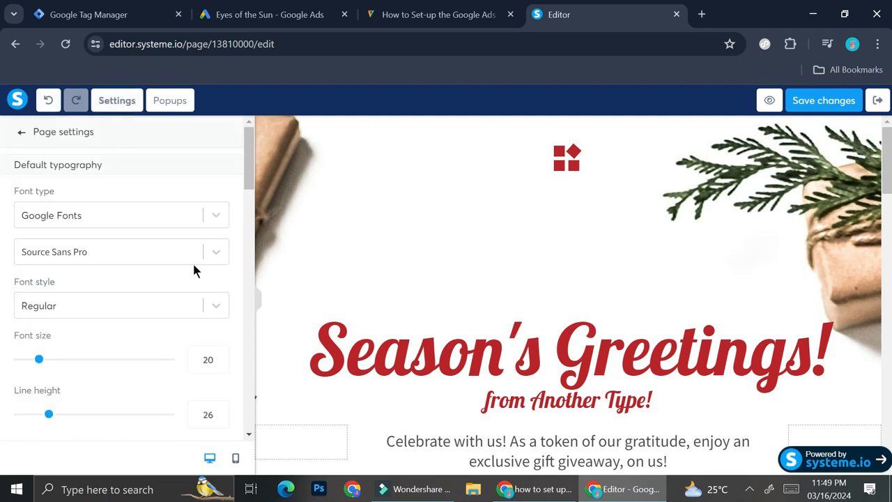
{"action": "scroll", "coordinate": [193, 271], "scroll_direction": "down", "scroll_amount": 5}
{"action": "scroll", "coordinate": [193, 274], "scroll_direction": "down", "scroll_amount": 6}
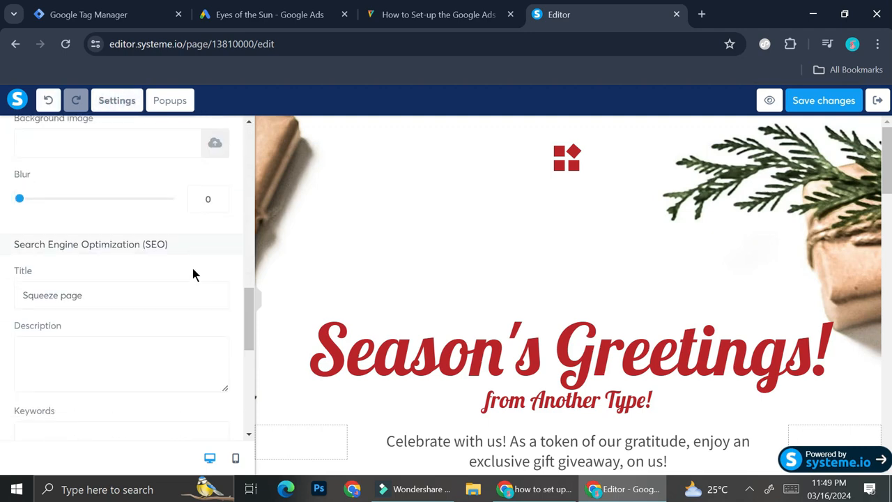
{"action": "scroll", "coordinate": [194, 273], "scroll_direction": "down", "scroll_amount": 6}
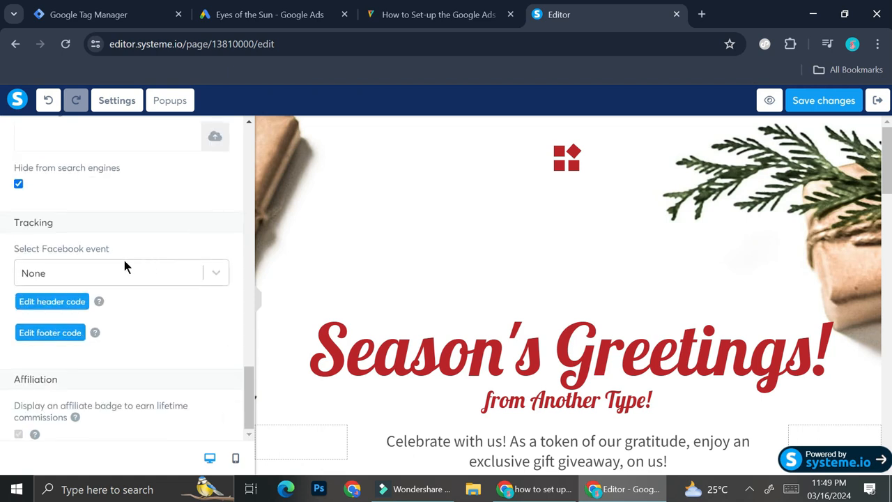
{"action": "left_click", "coordinate": [82, 307]}
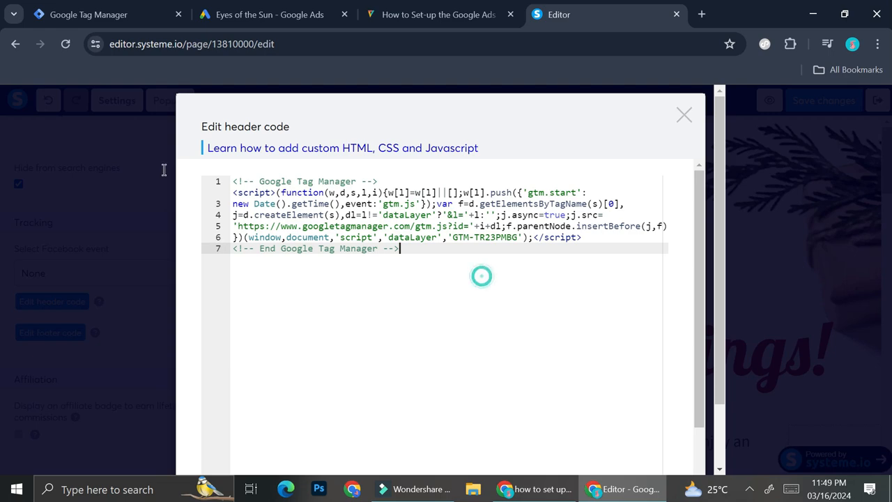
{"action": "key", "text": "ctrl+a"}
{"action": "key", "text": "BackSpace"}
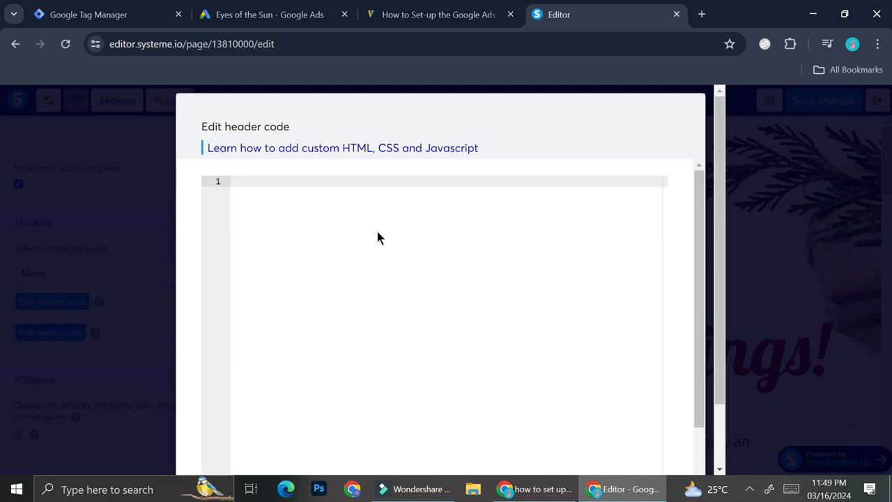
- Copy the Google Tag Manager head snippet into the Squeeze page's header code and close the code editor
{"action": "left_click", "coordinate": [104, 14]}
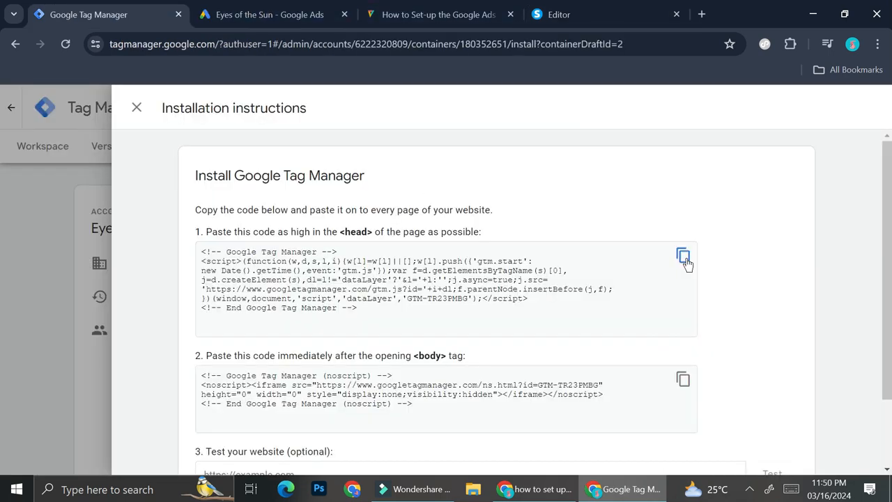
{"action": "left_click", "coordinate": [683, 256]}
{"action": "left_click", "coordinate": [554, 13]}
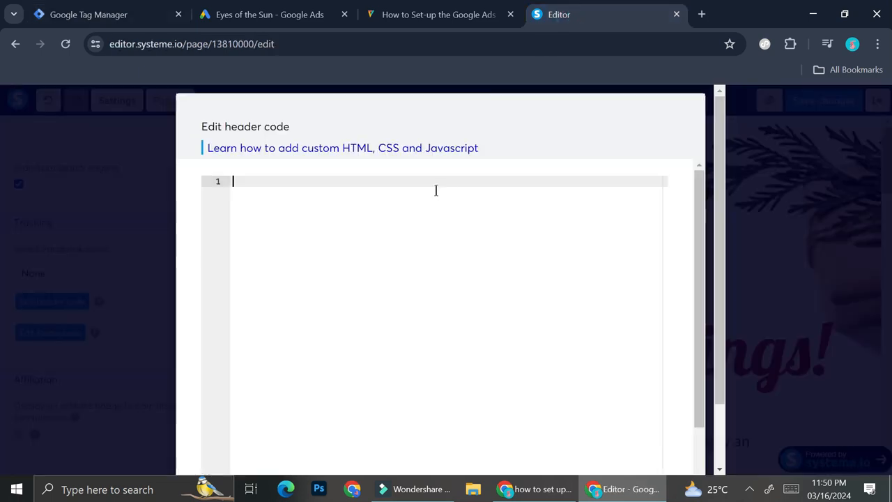
{"action": "key", "text": "ctrl+v"}
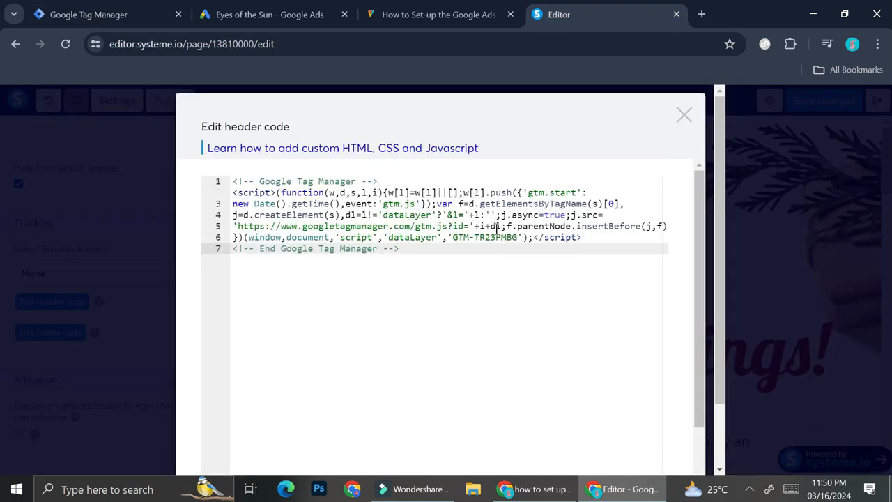
{"action": "key", "text": "Escape"}
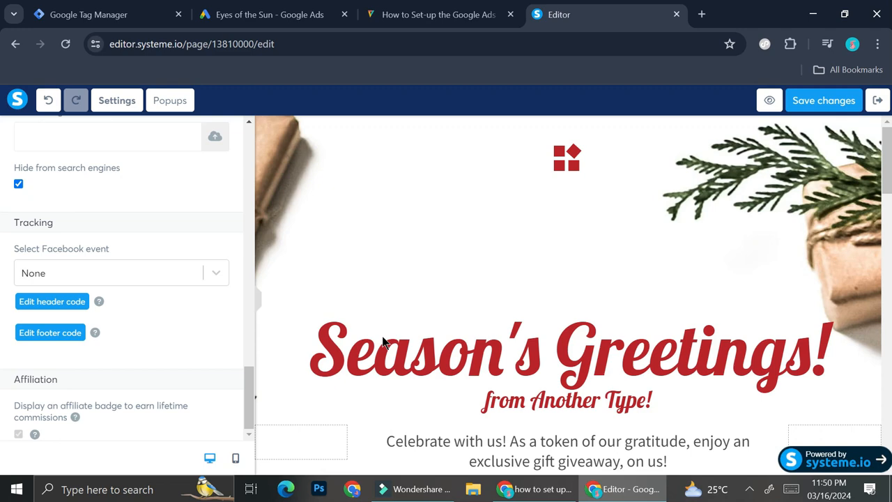
- Check the page's footer code against the Google Tag Manager body snippet and save the page changes
{"action": "left_click", "coordinate": [115, 7]}
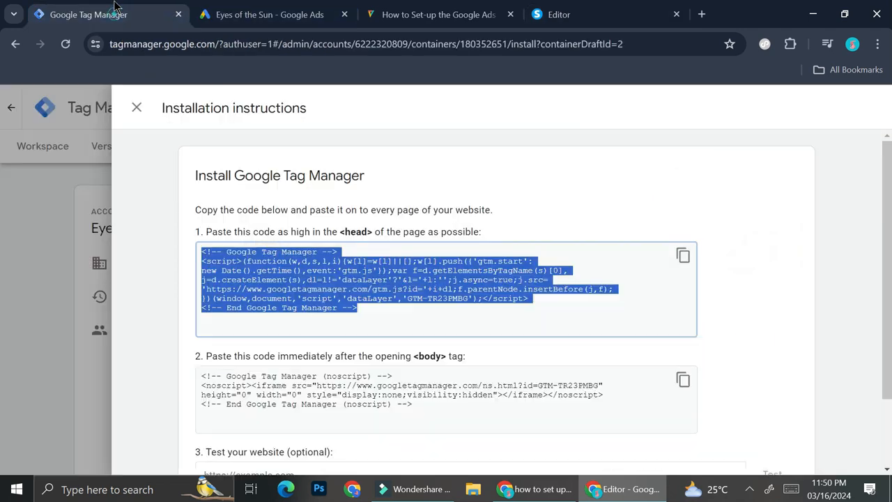
{"action": "scroll", "coordinate": [431, 312], "scroll_direction": "down", "scroll_amount": 1}
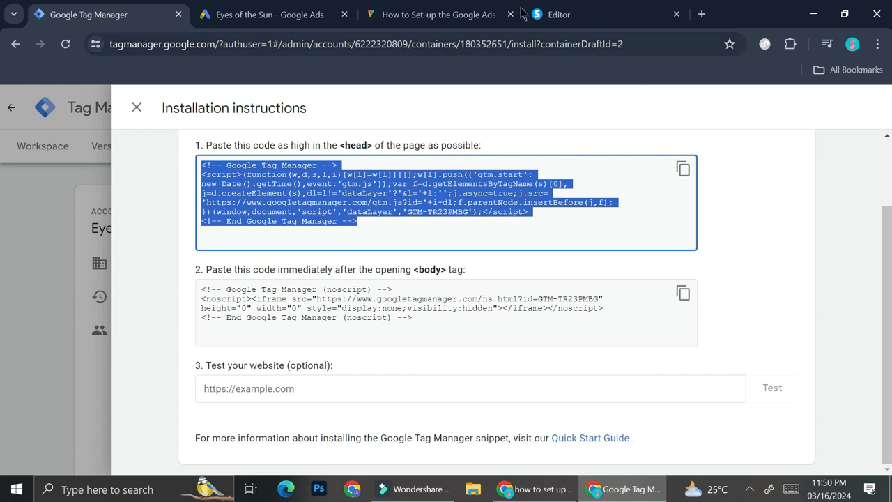
{"action": "left_click", "coordinate": [558, 14]}
{"action": "left_click", "coordinate": [63, 338]}
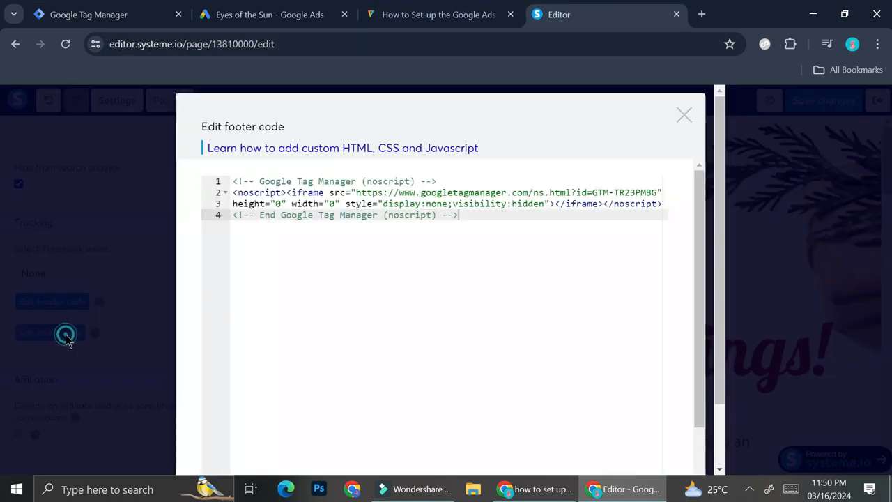
{"action": "scroll", "coordinate": [435, 307], "scroll_direction": "down", "scroll_amount": 2}
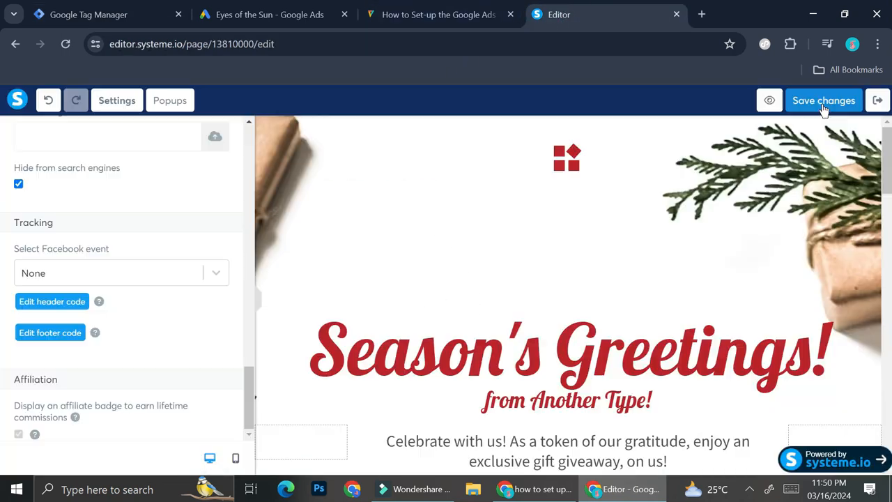
{"action": "left_click", "coordinate": [823, 104]}
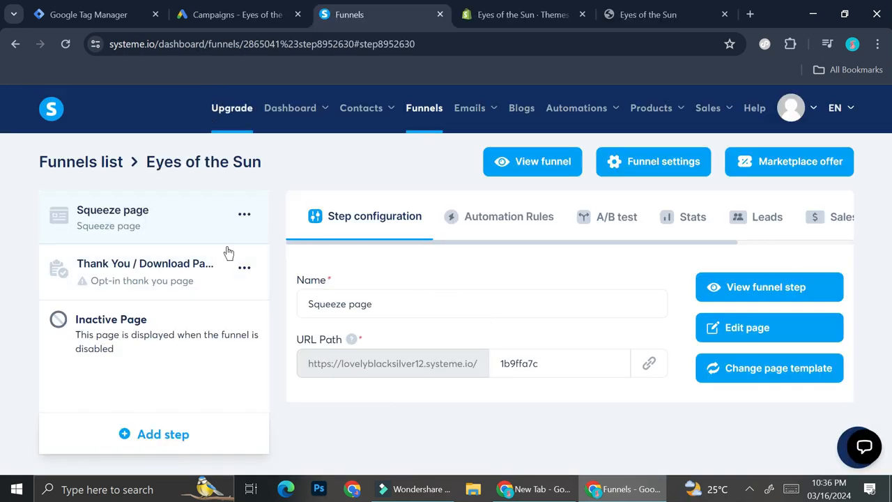
- Open the Thank You / Download Page step of the Eyes of the Sun funnel and look at its templates
{"action": "left_click", "coordinate": [214, 286]}
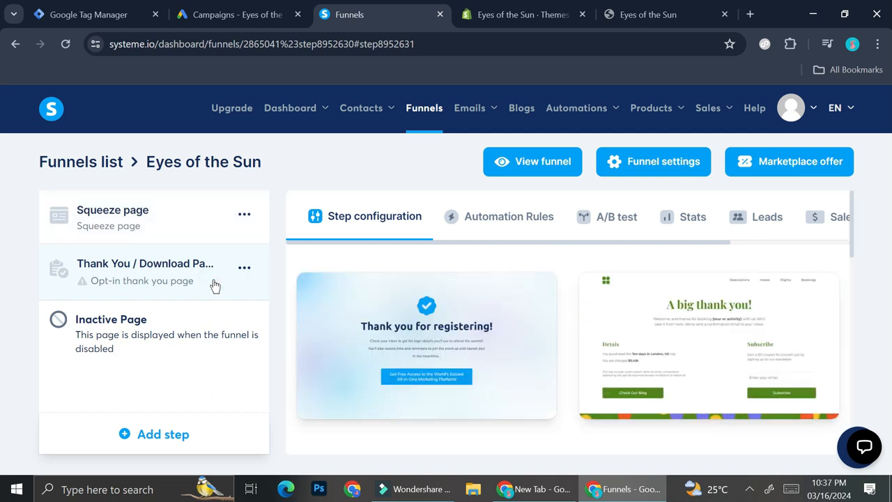
{"action": "mouse_move", "coordinate": [446, 357]}
{"action": "mouse_move", "coordinate": [397, 344]}
- Switch to Google Ads and start a new conversion action that tracks website conversions
{"action": "left_click", "coordinate": [243, 17]}
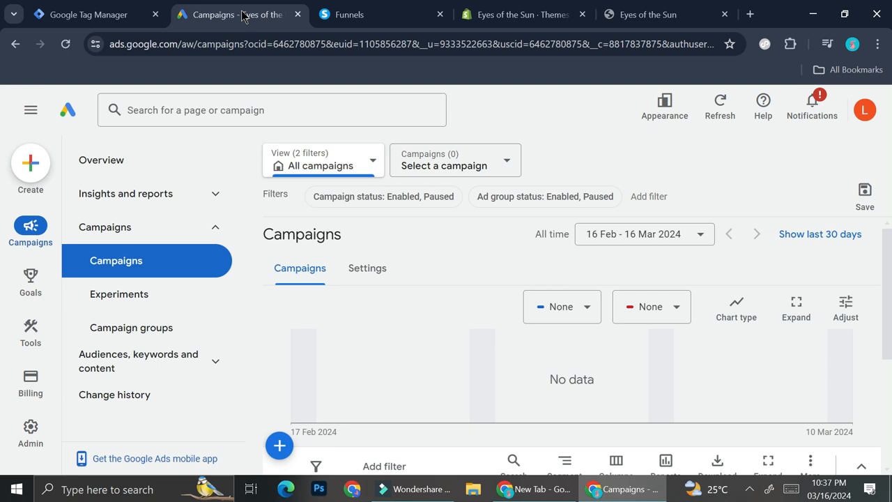
{"action": "left_click", "coordinate": [30, 159]}
{"action": "left_click", "coordinate": [55, 207]}
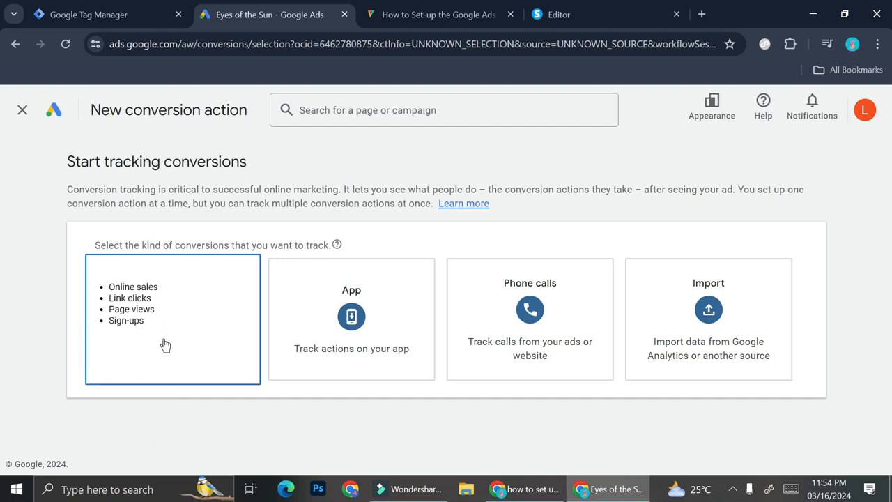
{"action": "left_click", "coordinate": [173, 316]}
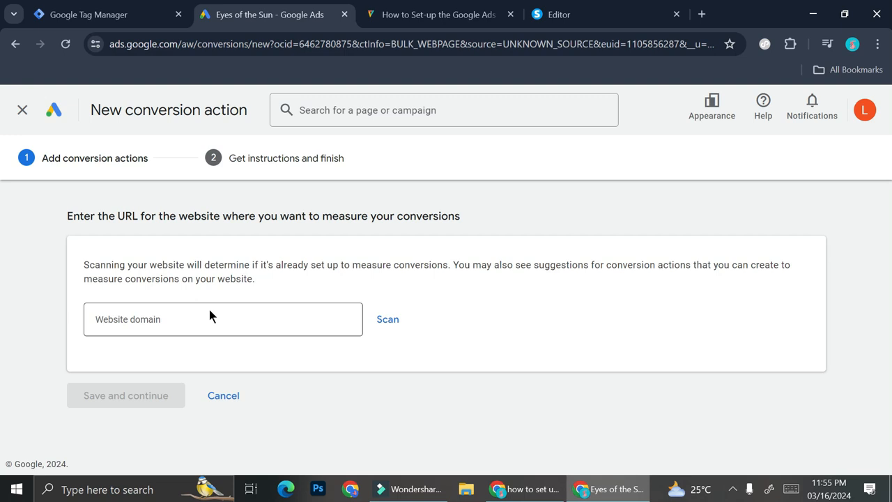
- Copy the live Squeeze page's URL from systeme.io and scan it as the website domain of the new Google Ads conversion action
{"action": "left_click", "coordinate": [554, 15]}
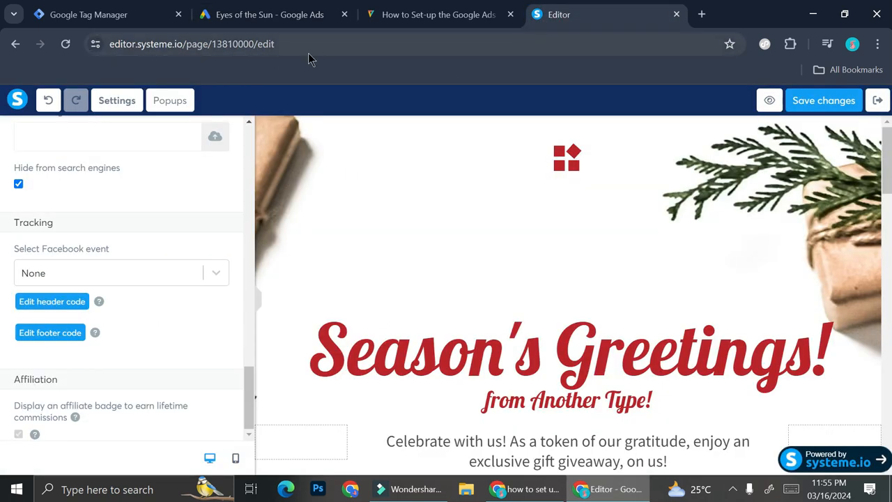
{"action": "left_click", "coordinate": [877, 102]}
{"action": "left_click", "coordinate": [757, 294]}
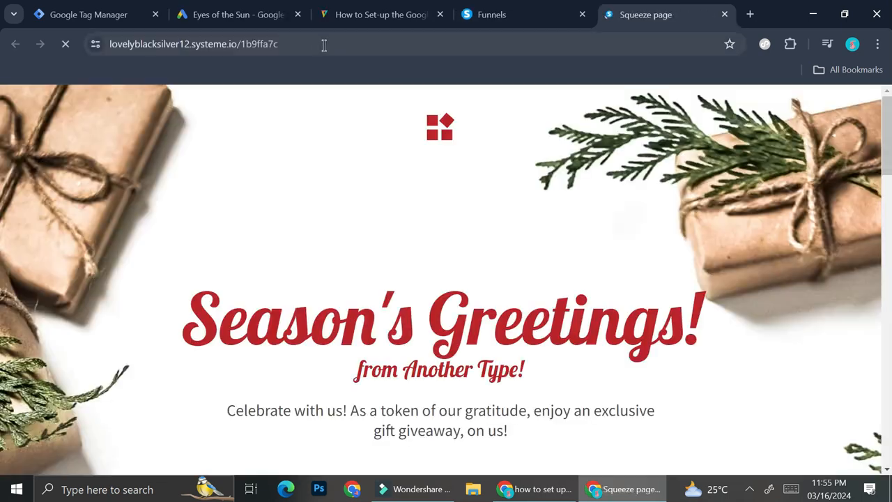
{"action": "left_click_drag", "start_coordinate": [323, 44], "coordinate": [126, 50]}
{"action": "left_click", "coordinate": [240, 14]}
{"action": "left_click", "coordinate": [244, 315]}
{"action": "key", "text": "ctrl+v"}
{"action": "left_click", "coordinate": [386, 319]}
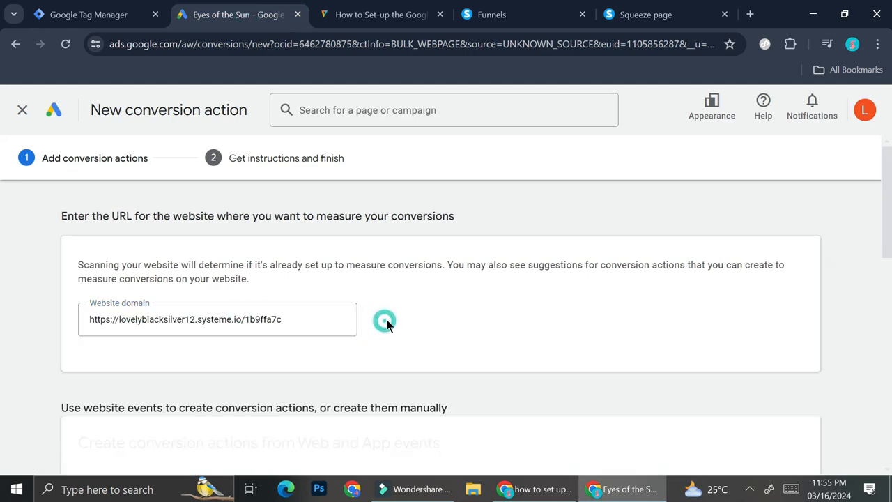
- Set the conversion action's goal to Subscribe and its event type to Page load
{"action": "scroll", "coordinate": [293, 347], "scroll_direction": "down", "scroll_amount": 2}
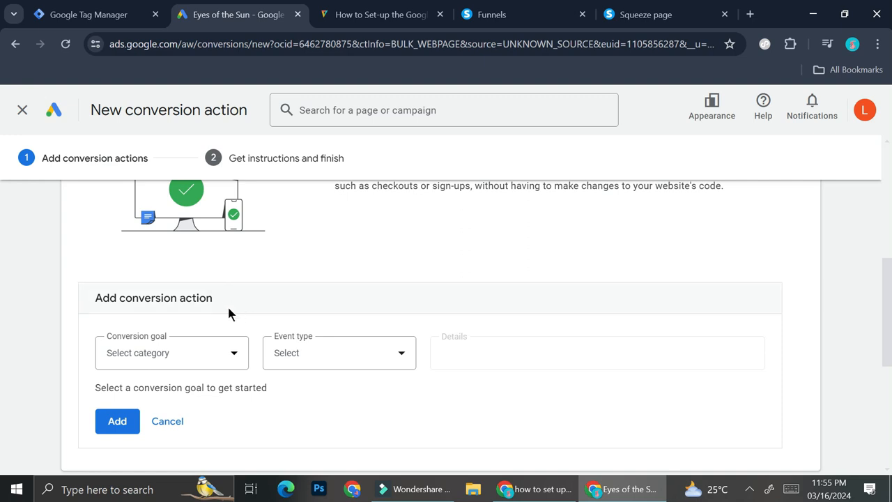
{"action": "left_click", "coordinate": [218, 357]}
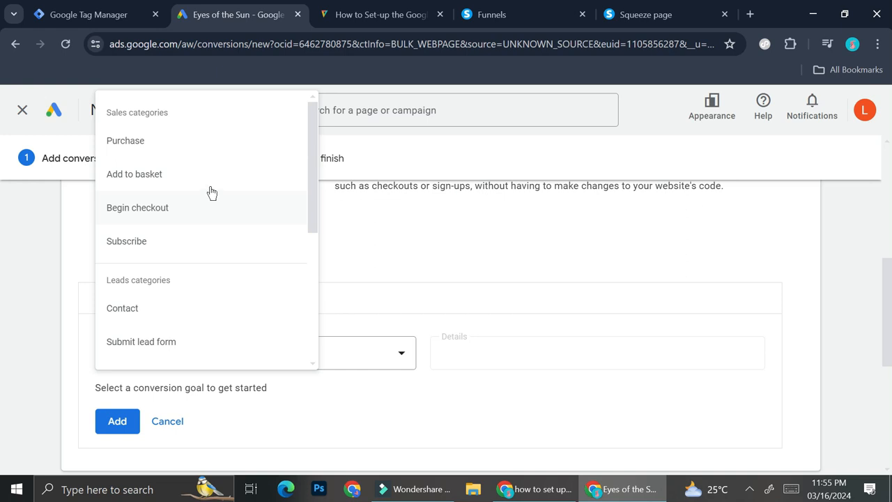
{"action": "left_click", "coordinate": [186, 234]}
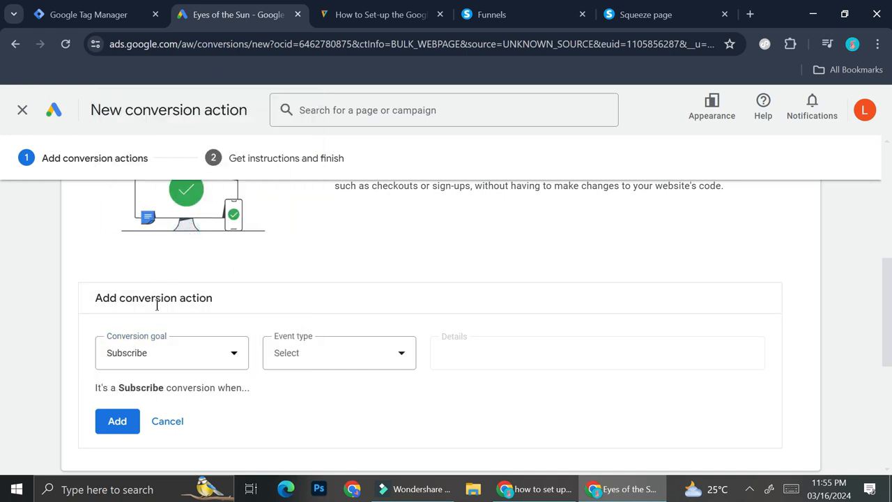
{"action": "left_click", "coordinate": [286, 354]}
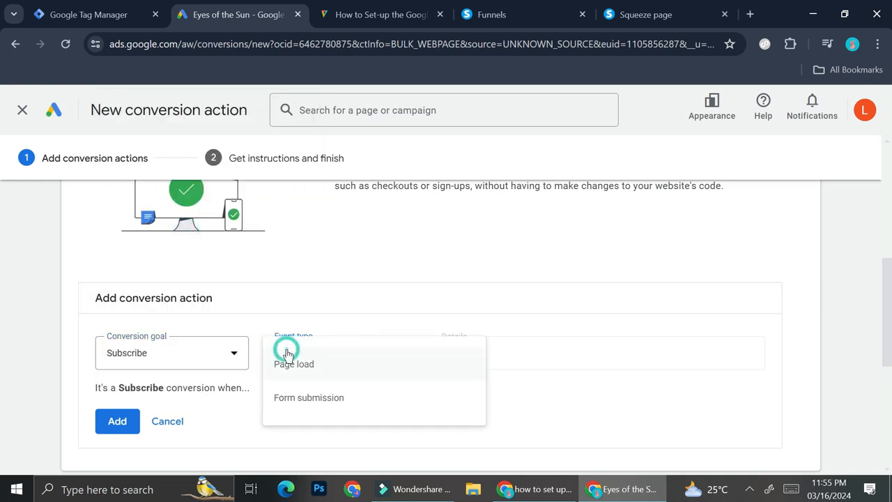
{"action": "left_click", "coordinate": [343, 371]}
{"action": "scroll", "coordinate": [517, 309], "scroll_direction": "down", "scroll_amount": 1}
- Set the page load URL path to 1b9ffa7c and add the Subscribe conversion action
{"action": "left_click", "coordinate": [620, 282]}
{"action": "key", "text": "ctrl+v"}
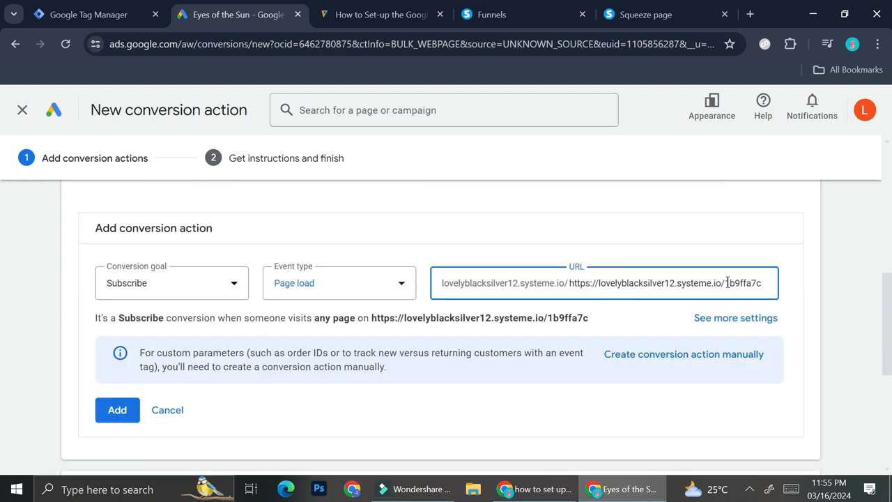
{"action": "left_click_drag", "start_coordinate": [726, 283], "coordinate": [566, 294]}
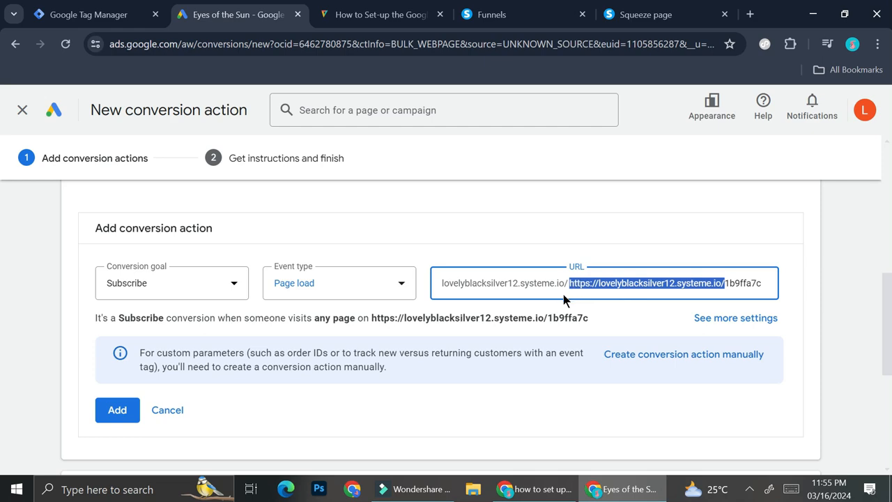
{"action": "key", "text": "BackSpace"}
{"action": "scroll", "coordinate": [147, 304], "scroll_direction": "down", "scroll_amount": 2}
{"action": "left_click", "coordinate": [118, 284]}
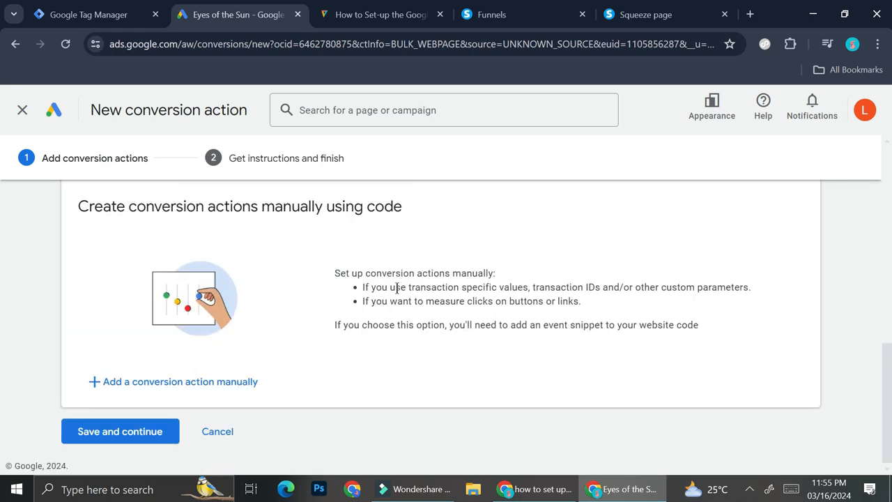
- Start a manual conversion action using code and set its goal category to Subscribe
{"action": "scroll", "coordinate": [223, 376], "scroll_direction": "up", "scroll_amount": 4}
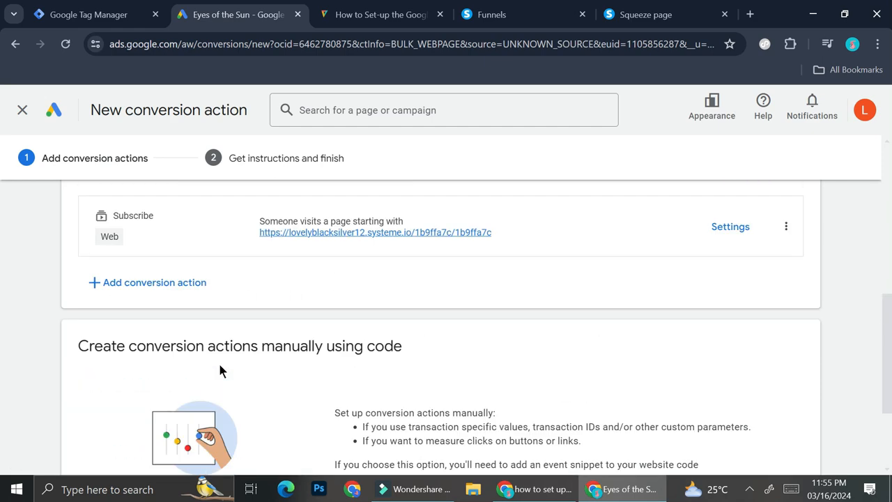
{"action": "scroll", "coordinate": [239, 359], "scroll_direction": "down", "scroll_amount": 3}
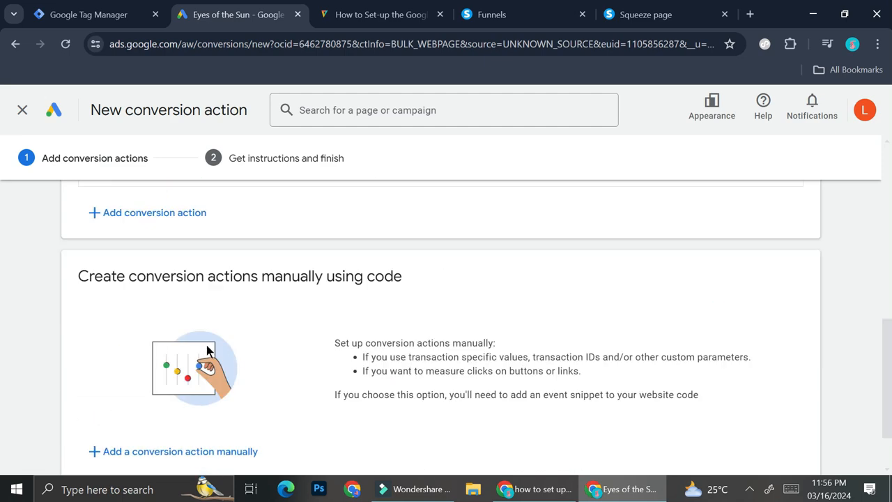
{"action": "scroll", "coordinate": [210, 355], "scroll_direction": "down", "scroll_amount": 1}
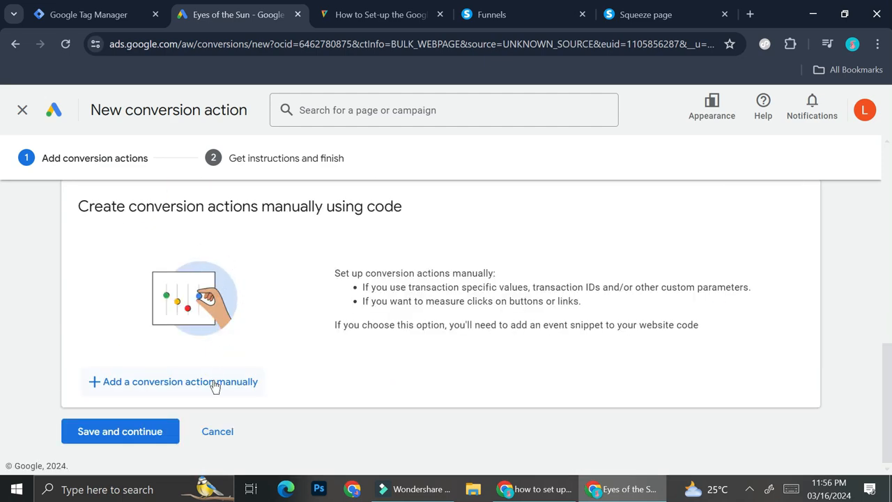
{"action": "left_click", "coordinate": [180, 382]}
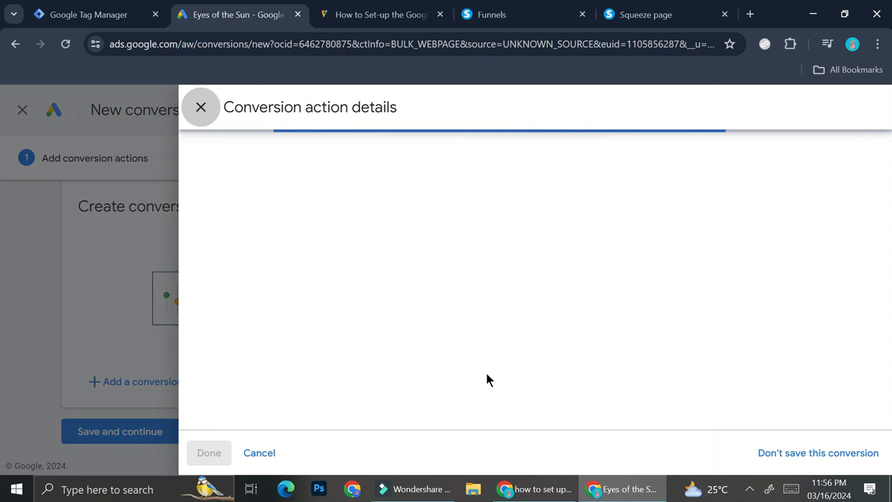
{"action": "left_click", "coordinate": [434, 287]}
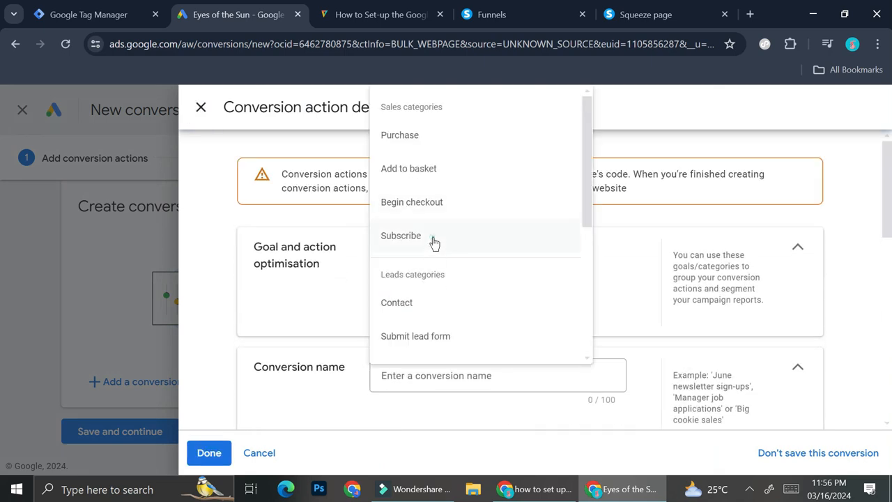
{"action": "left_click", "coordinate": [432, 241]}
- Name the manual conversion action "Eyes of the Sun"
{"action": "scroll", "coordinate": [578, 300], "scroll_direction": "down", "scroll_amount": 1}
{"action": "scroll", "coordinate": [578, 301], "scroll_direction": "down", "scroll_amount": 2}
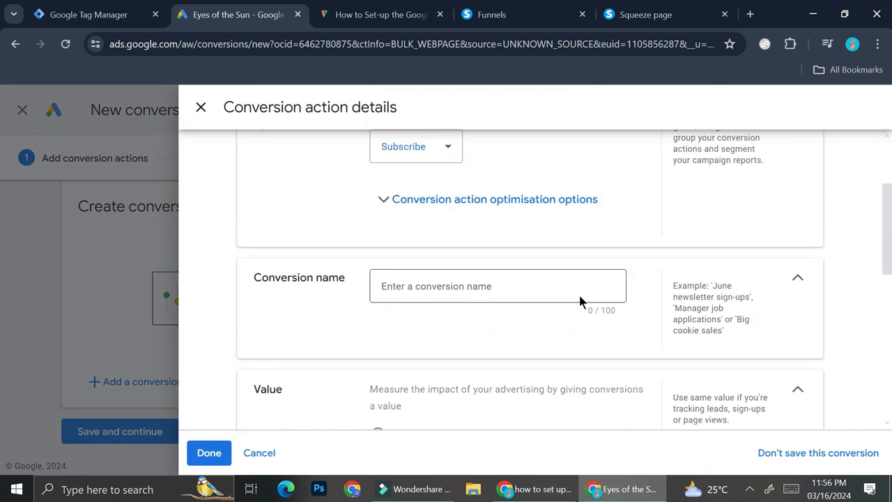
{"action": "left_click", "coordinate": [437, 290]}
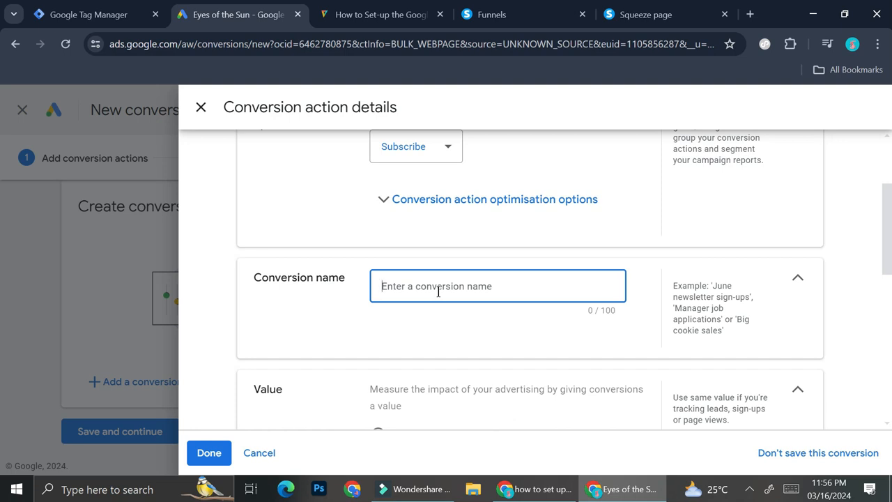
{"action": "type", "text": "Eyes of the"}
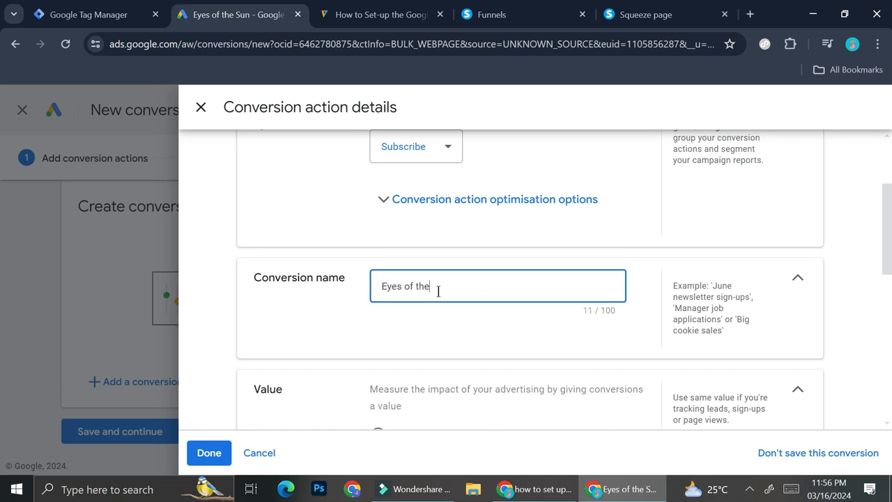
{"action": "type", "text": " Sun"}
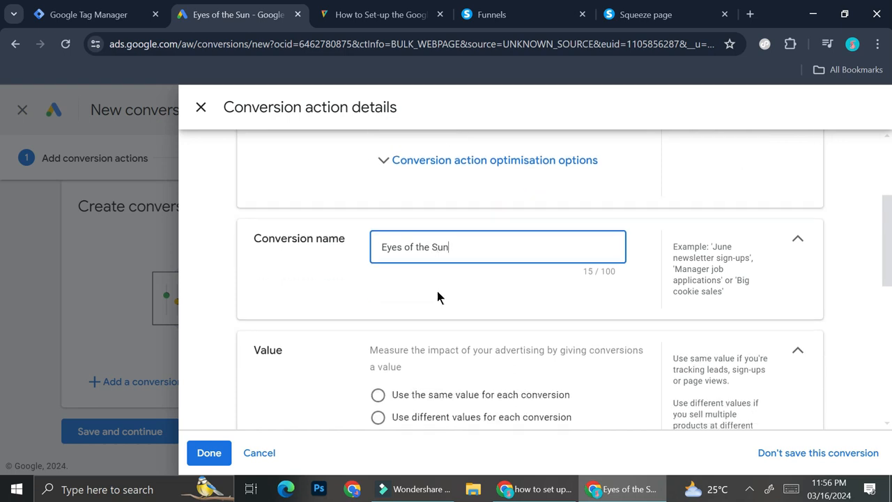
- Set the conversion action's value to use the same value for each conversion and review the count options
{"action": "scroll", "coordinate": [438, 291], "scroll_direction": "down", "scroll_amount": 3}
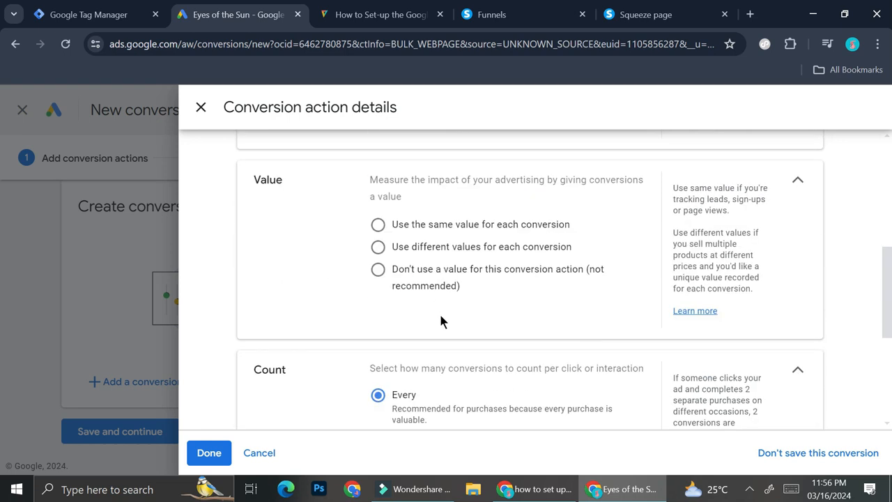
{"action": "left_click", "coordinate": [458, 225]}
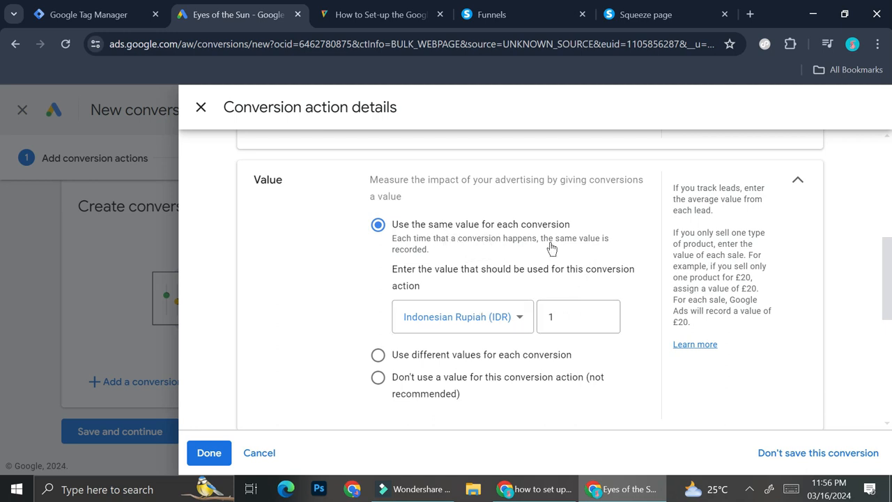
{"action": "scroll", "coordinate": [551, 248], "scroll_direction": "down", "scroll_amount": 3}
{"action": "scroll", "coordinate": [553, 223], "scroll_direction": "down", "scroll_amount": 1}
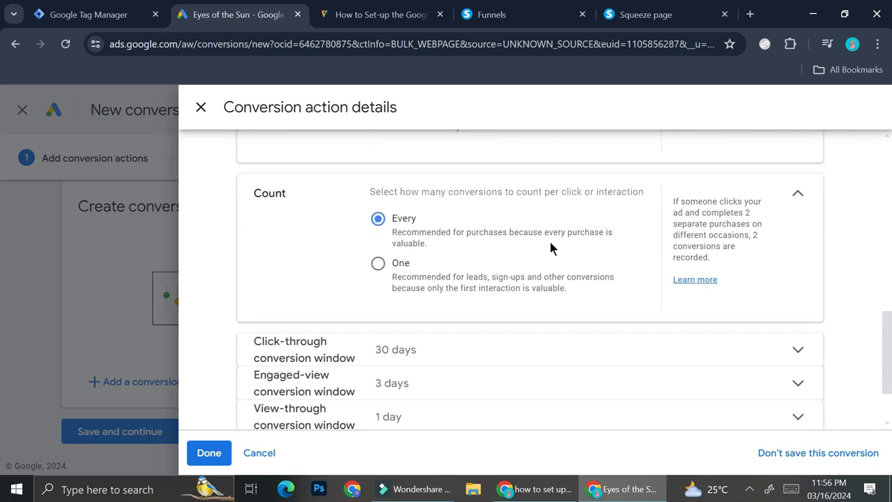
- Finish the manual conversion action's details with the remaining settings as they are, then save the conversion actions and continue to the instructions
{"action": "scroll", "coordinate": [436, 241], "scroll_direction": "down", "scroll_amount": 1}
{"action": "scroll", "coordinate": [440, 256], "scroll_direction": "down", "scroll_amount": 1}
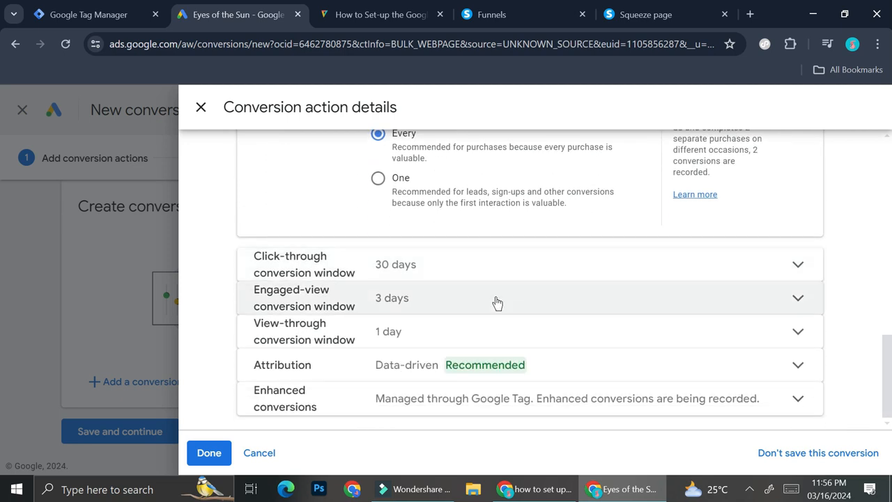
{"action": "left_click", "coordinate": [212, 454]}
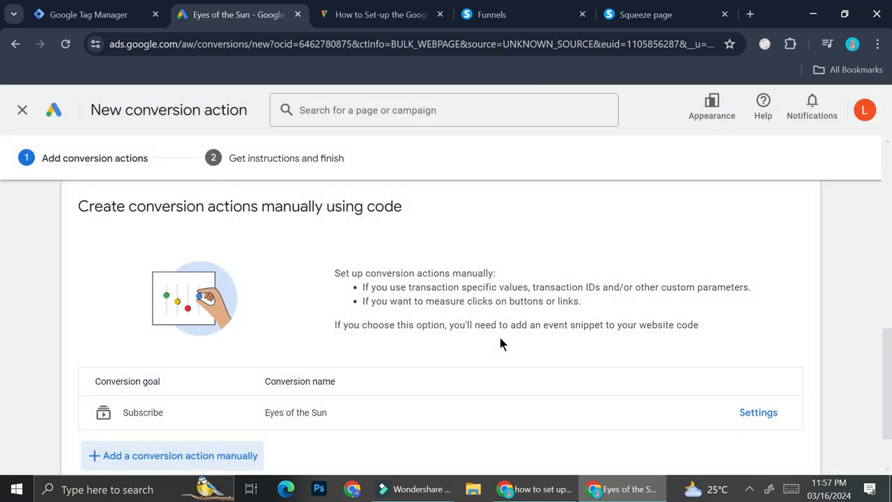
{"action": "scroll", "coordinate": [500, 343], "scroll_direction": "down", "scroll_amount": 1}
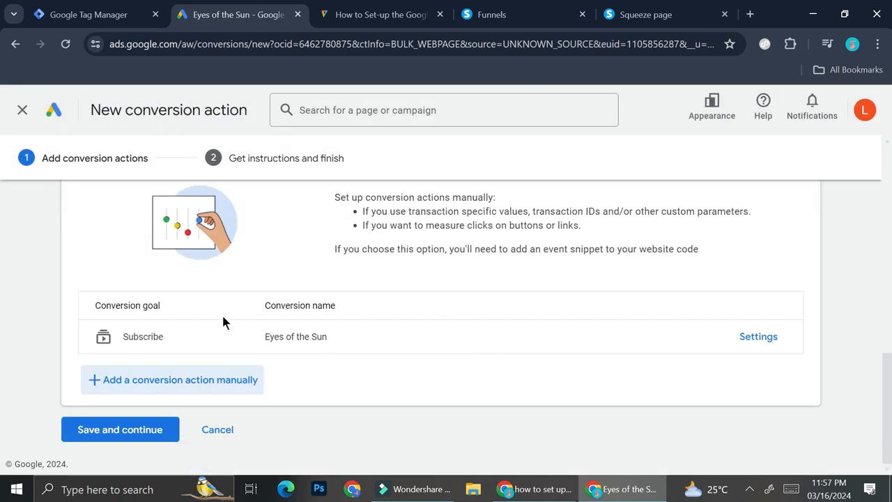
{"action": "left_click", "coordinate": [115, 436]}
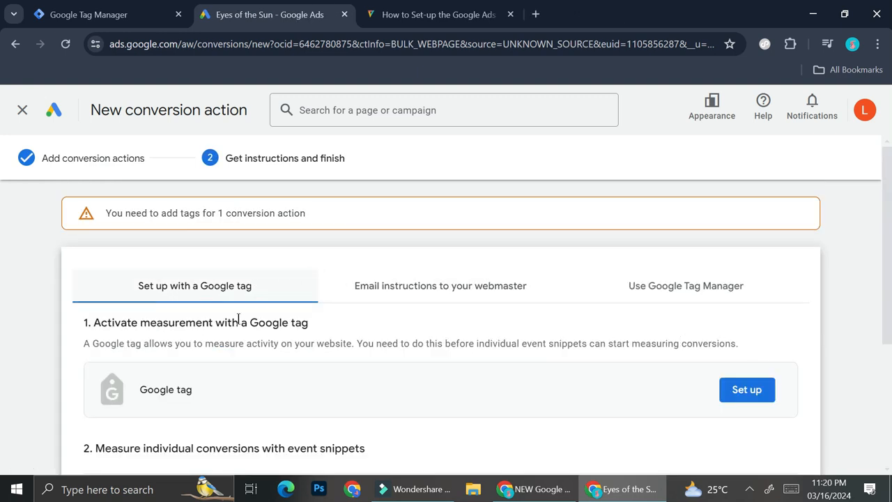
- Show the Google Tag Manager setup instructions and review the conversion ID, conversion label and Conversion Linker requirement
{"action": "scroll", "coordinate": [361, 286], "scroll_direction": "down", "scroll_amount": 2}
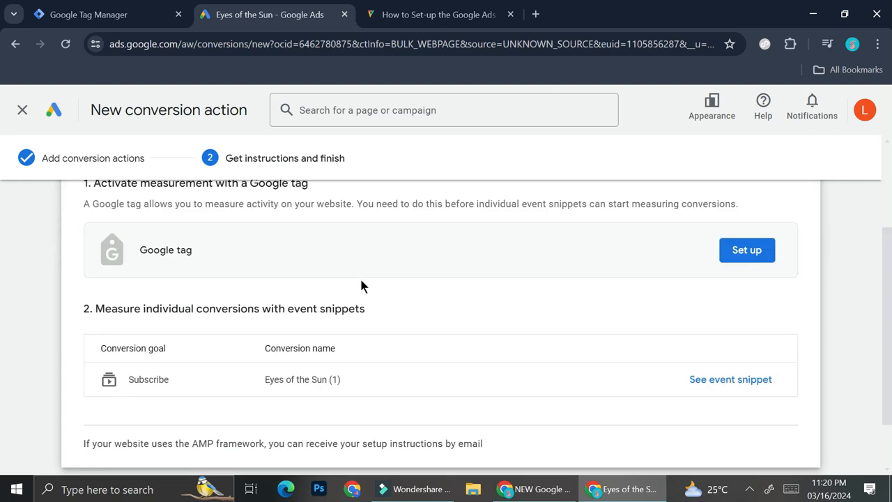
{"action": "scroll", "coordinate": [361, 286], "scroll_direction": "up", "scroll_amount": 1}
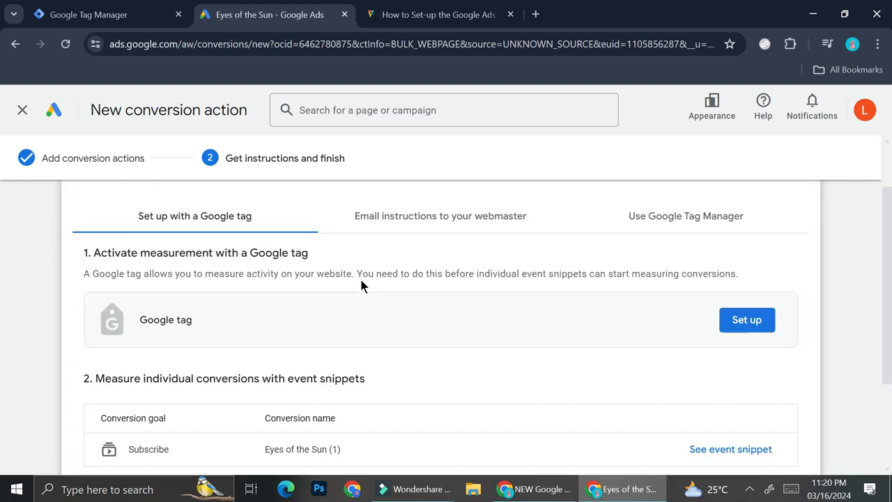
{"action": "left_click", "coordinate": [672, 219]}
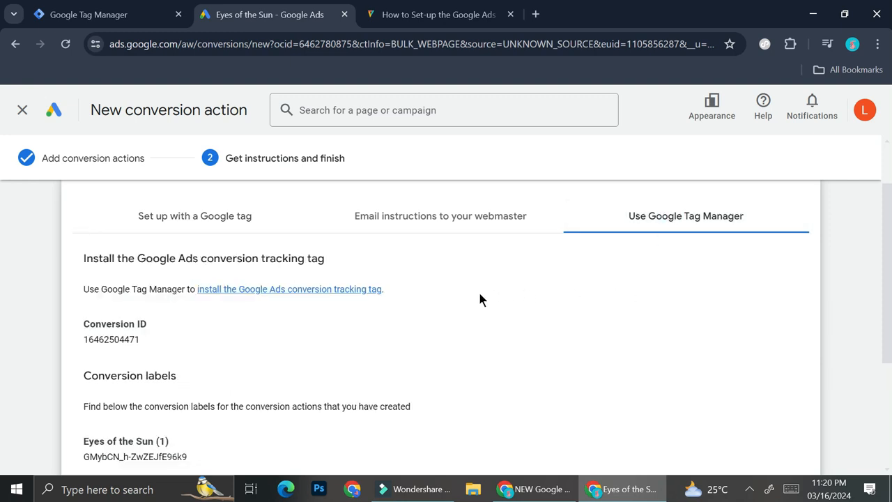
{"action": "scroll", "coordinate": [478, 298], "scroll_direction": "down", "scroll_amount": 1}
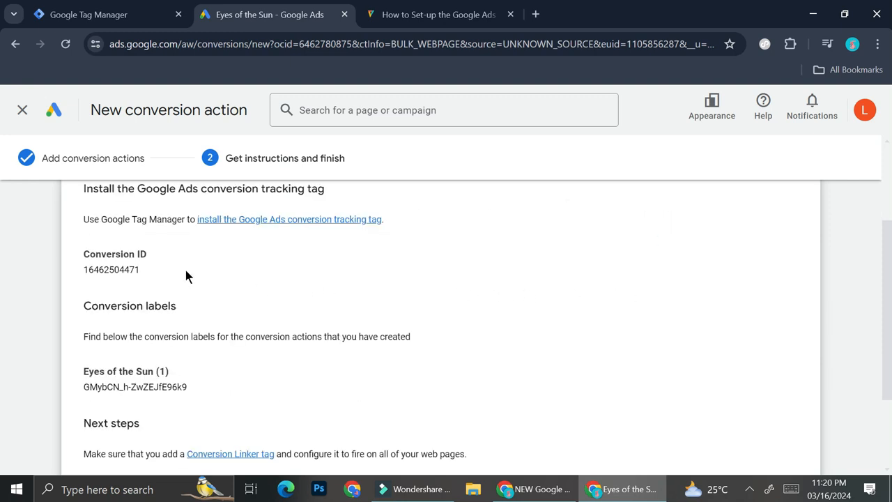
{"action": "scroll", "coordinate": [274, 235], "scroll_direction": "down", "scroll_amount": 2}
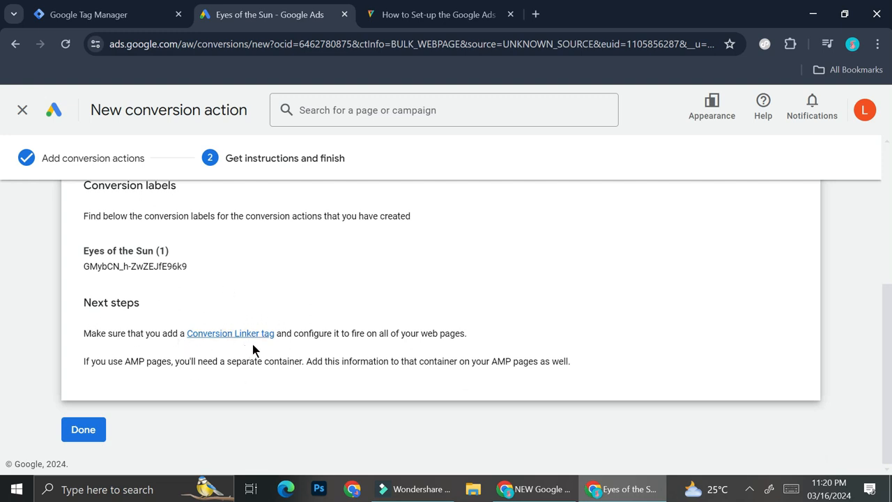
- Switch to Google Tag Manager and start a new tag named "Conversion Linker" in the systeme.io container
{"action": "left_click", "coordinate": [111, 14]}
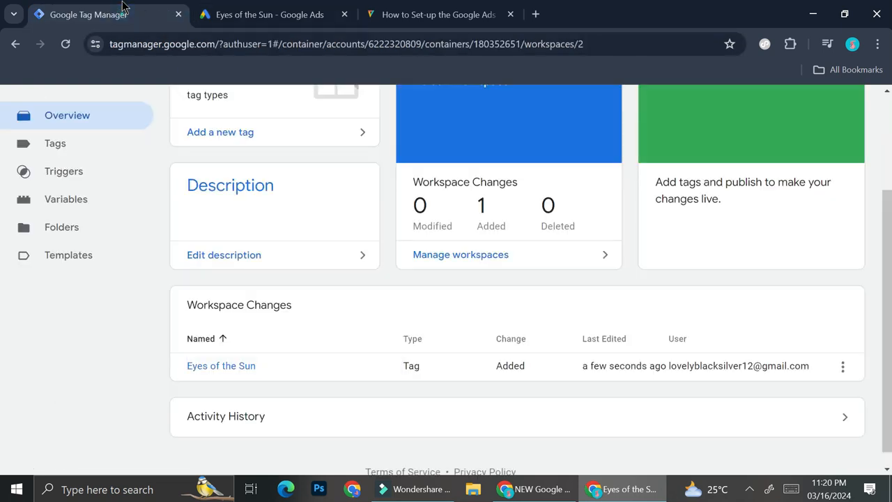
{"action": "scroll", "coordinate": [247, 203], "scroll_direction": "up", "scroll_amount": 3}
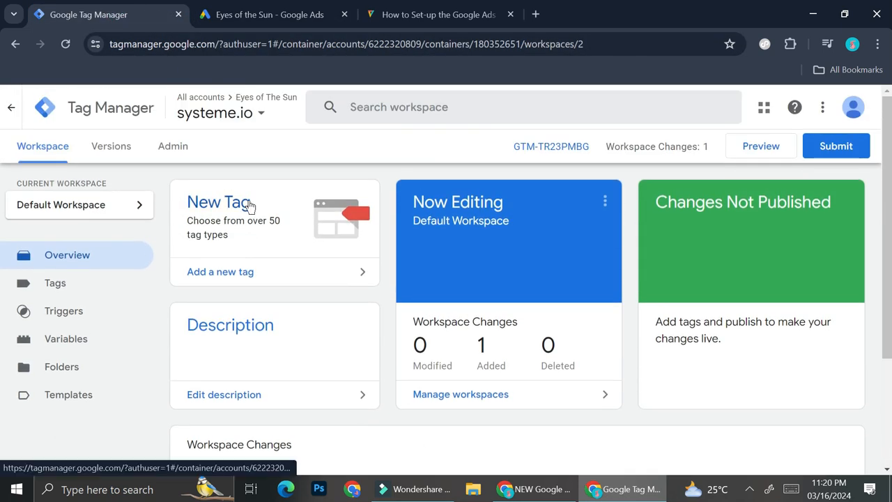
{"action": "left_click", "coordinate": [219, 260]}
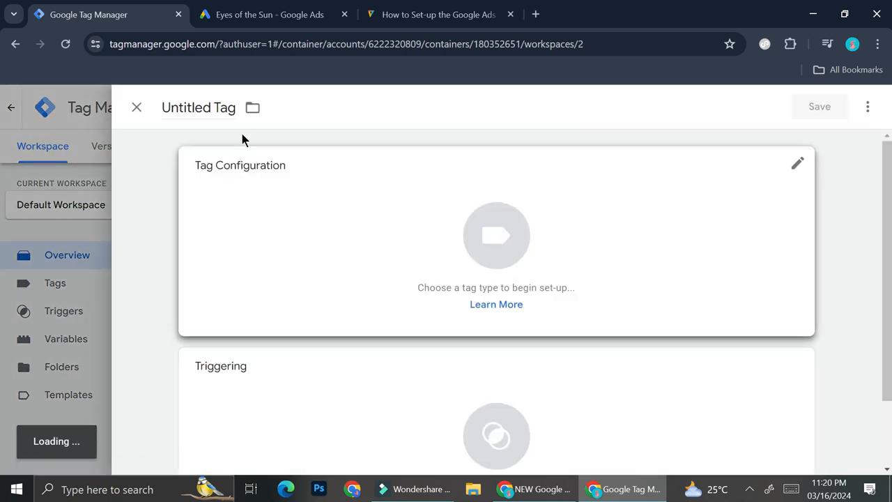
{"action": "left_click", "coordinate": [230, 108]}
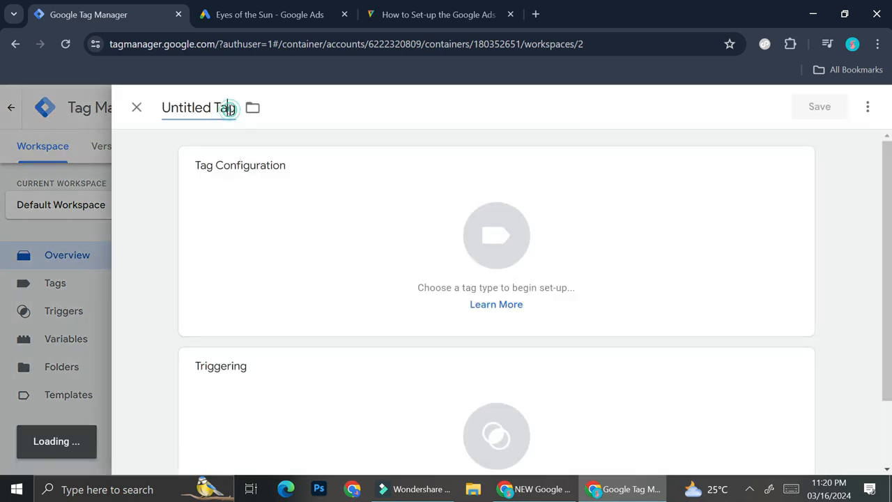
{"action": "left_click_drag", "start_coordinate": [235, 109], "coordinate": [148, 110]}
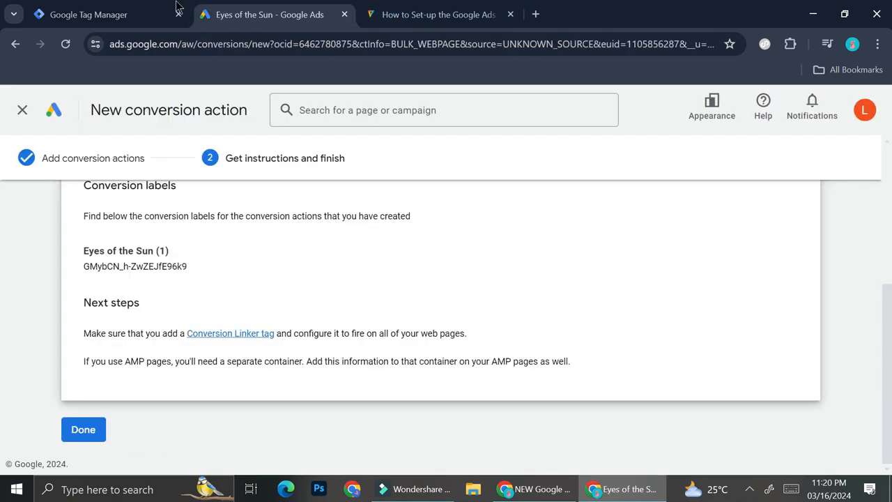
{"action": "left_click", "coordinate": [118, 14]}
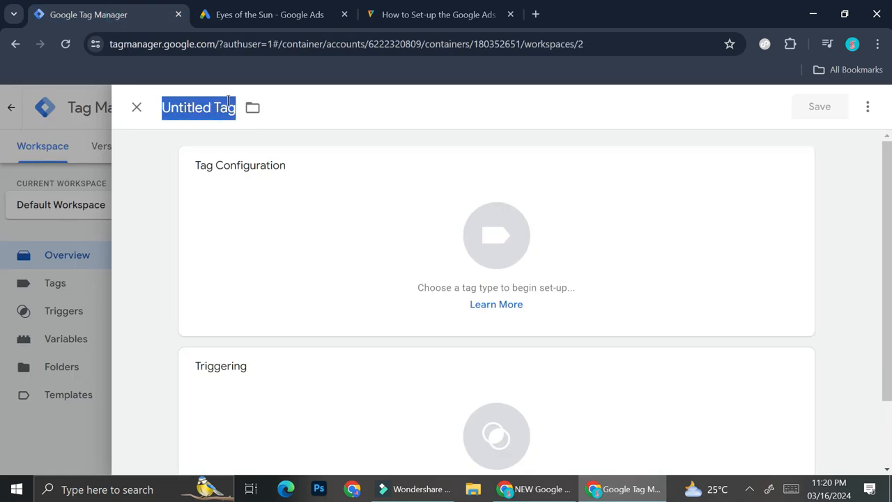
{"action": "type", "text": "Conversion Linker"}
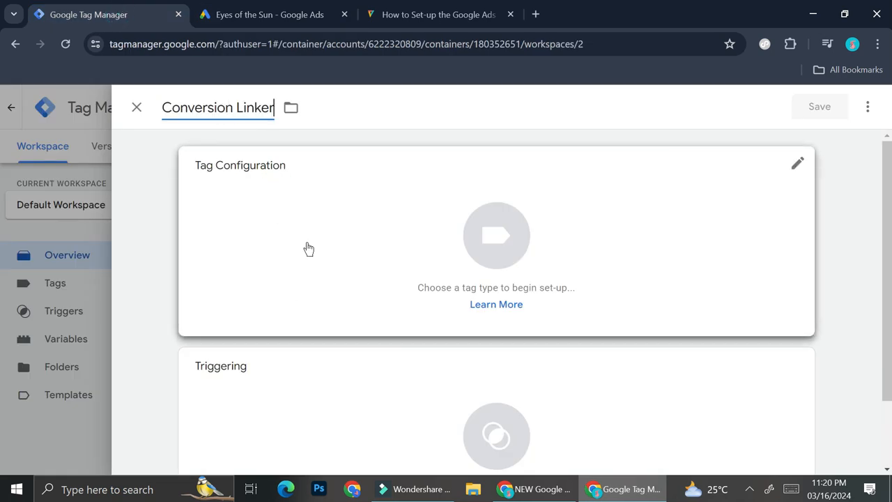
- Set the tag type to Conversion Linker with the All Pages trigger, and save the tag
{"action": "left_click", "coordinate": [327, 220]}
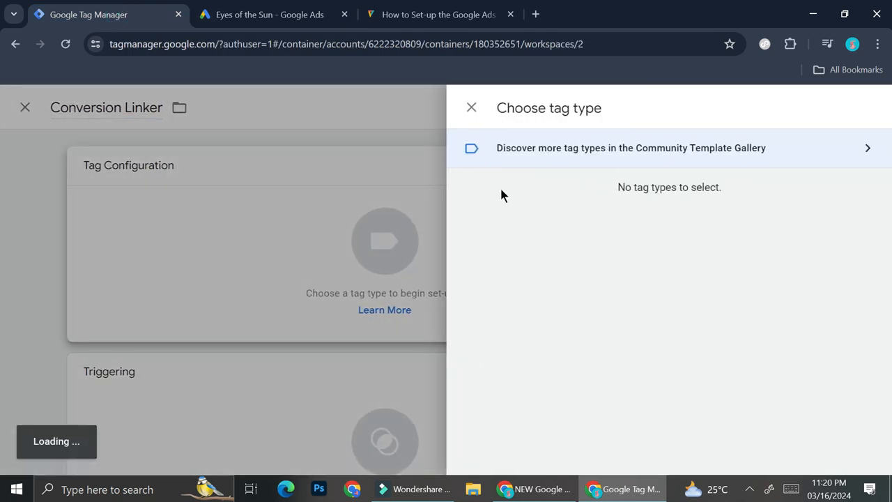
{"action": "left_click", "coordinate": [573, 395]}
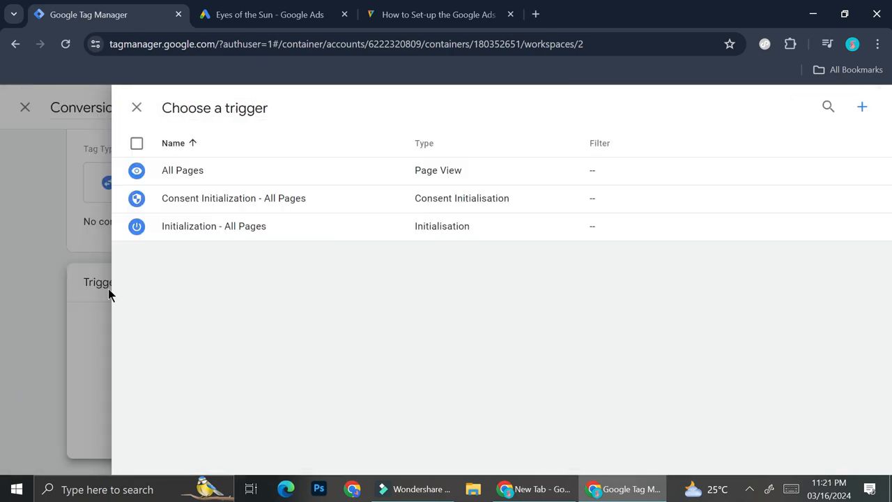
{"action": "left_click", "coordinate": [188, 173]}
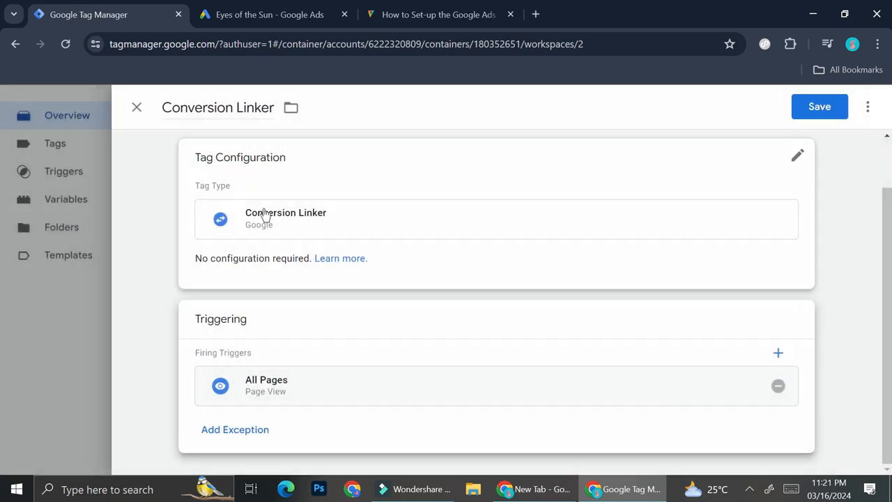
{"action": "left_click", "coordinate": [818, 108]}
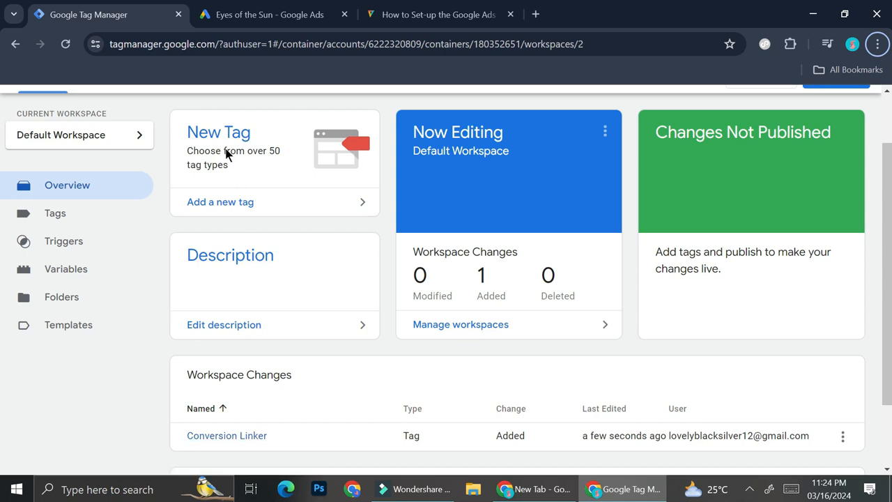
- Start another new tag in the workspace and name it "Eyes of the Sun"
{"action": "left_click", "coordinate": [262, 201]}
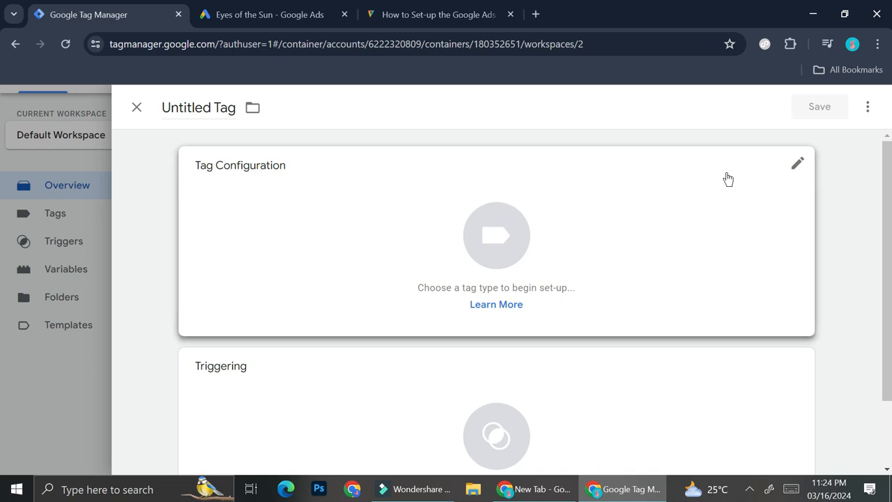
{"action": "left_click", "coordinate": [211, 108]}
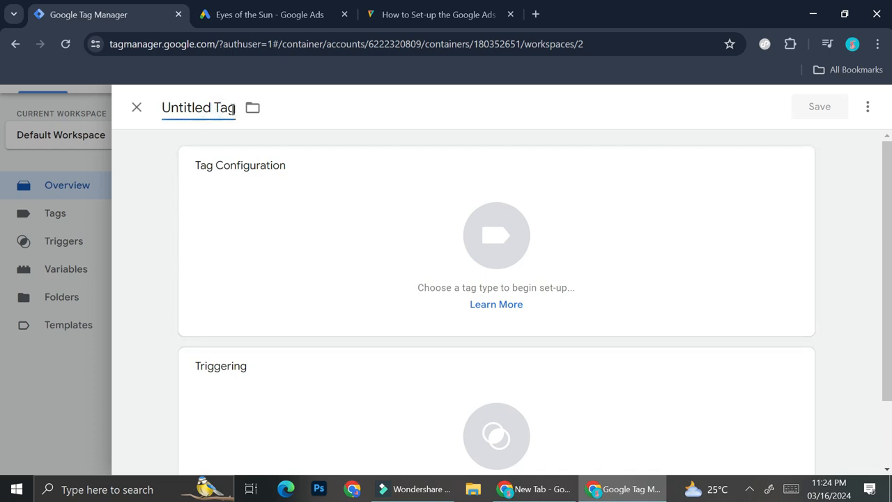
{"action": "left_click_drag", "start_coordinate": [232, 109], "coordinate": [142, 116]}
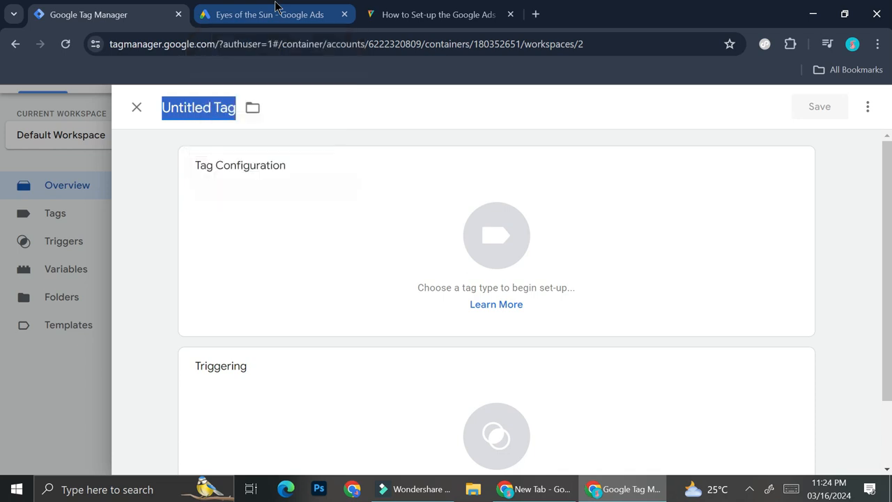
{"action": "type", "text": "Eyes of t"}
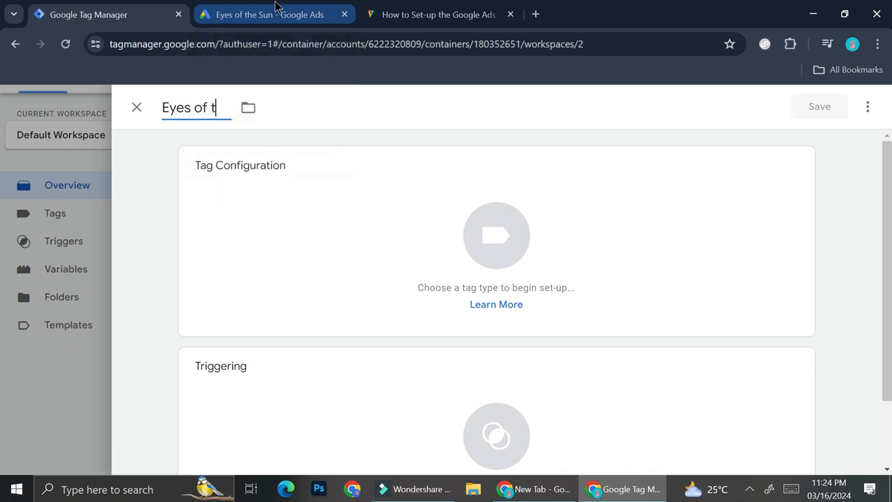
{"action": "type", "text": "he SUn"}
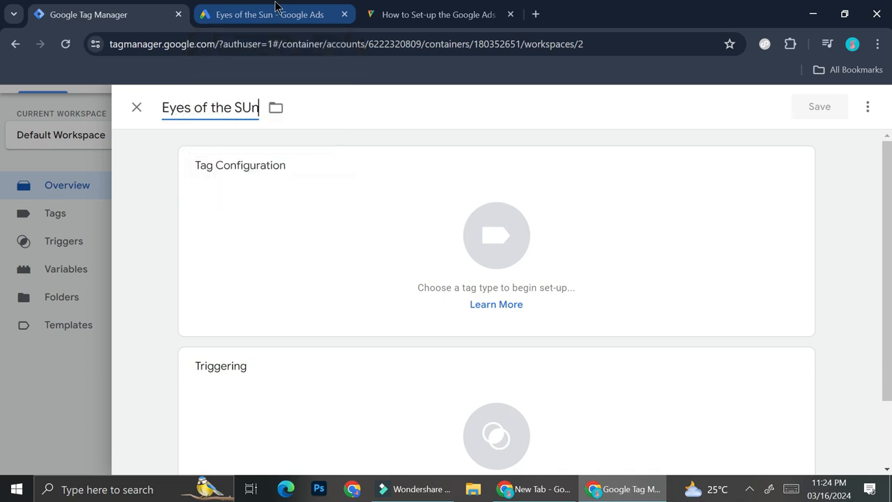
{"action": "key", "text": "BackSpace"}
{"action": "key", "text": "BackSpace"}
{"action": "type", "text": "un"}
- Search the tag types for "con" and set the tag to Google Ads Conversion Tracking
{"action": "left_click", "coordinate": [251, 174]}
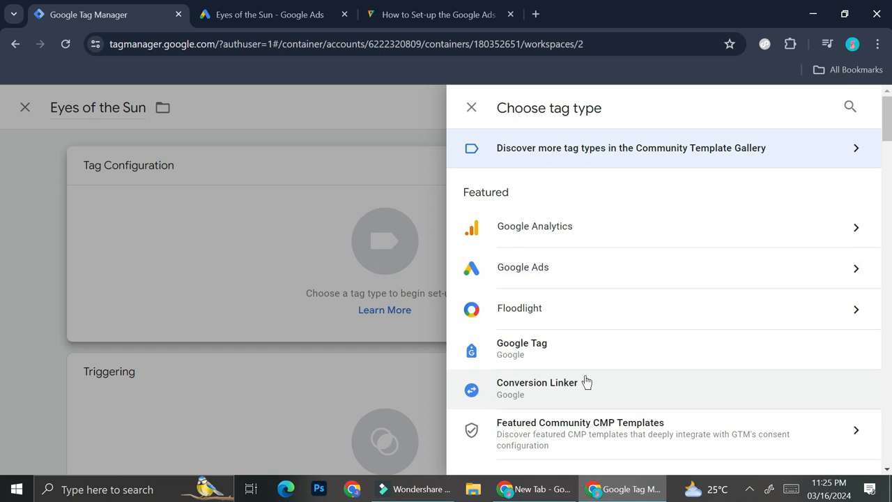
{"action": "type", "text": "con"}
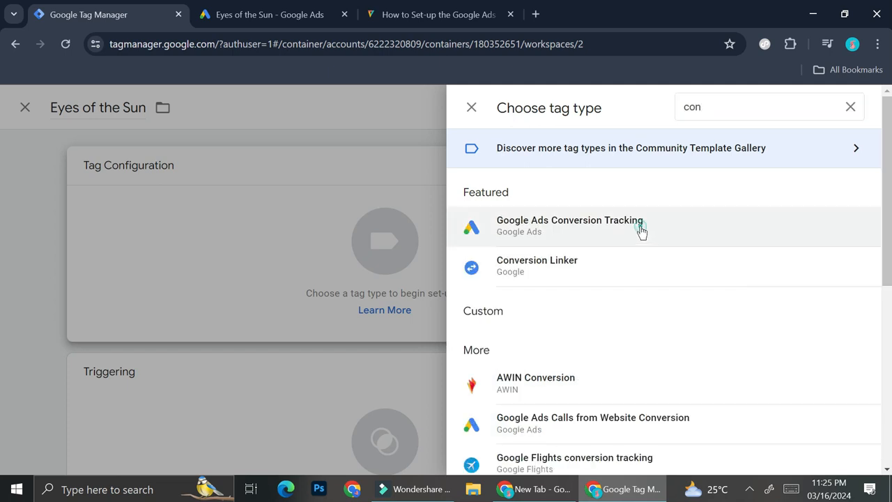
{"action": "left_click", "coordinate": [639, 231]}
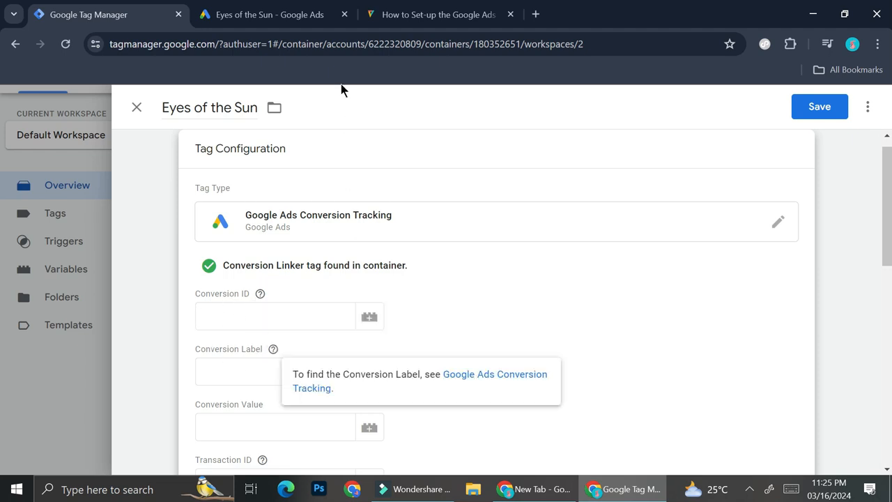
- Copy the conversion ID from the Google Ads instructions into the tag's Conversion ID field in Google Tag Manager
{"action": "left_click", "coordinate": [279, 14]}
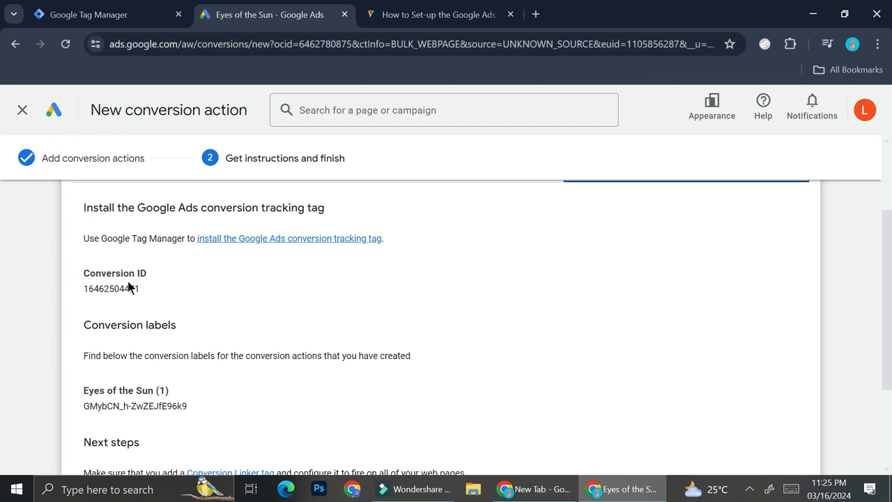
{"action": "left_click_drag", "start_coordinate": [140, 286], "coordinate": [83, 289]}
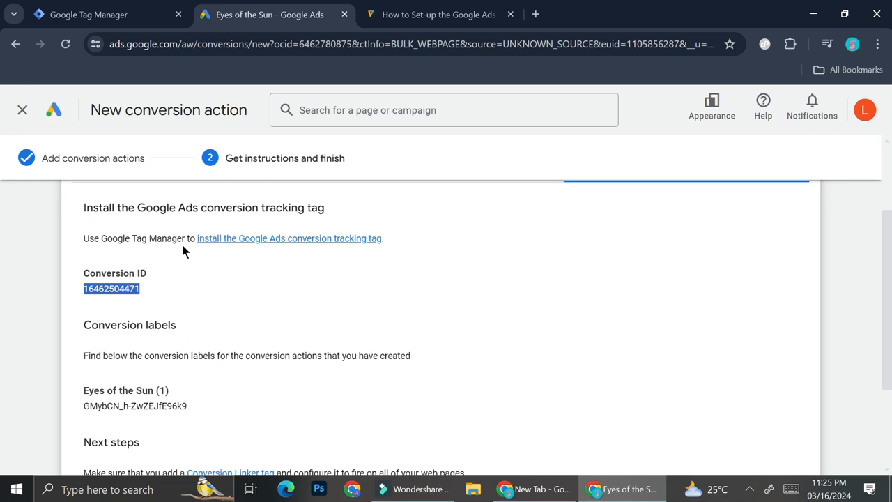
{"action": "key", "text": "ctrl+c"}
{"action": "left_click", "coordinate": [105, 14]}
{"action": "left_click", "coordinate": [285, 316]}
{"action": "key", "text": "ctrl+v"}
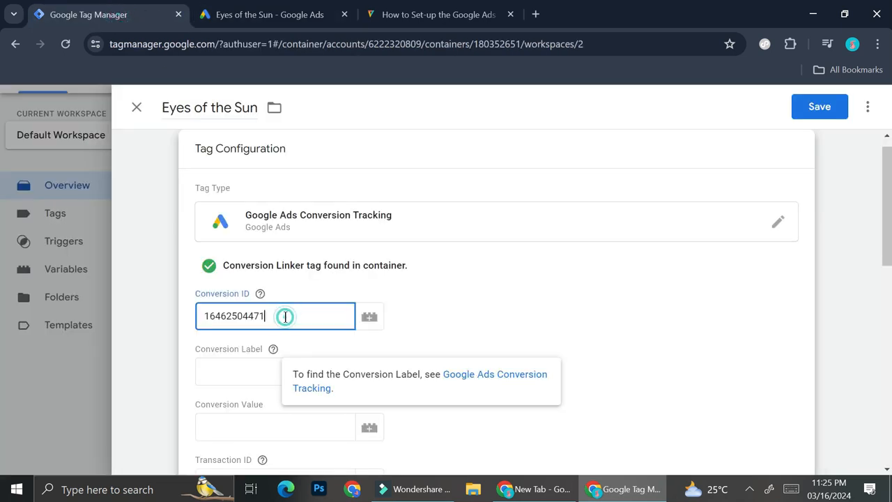
- Copy the "Eyes of the Sun (1)" conversion label from Google Ads into the tag's Conversion Label field in Google Tag Manager
{"action": "left_click", "coordinate": [271, 14]}
{"action": "left_click_drag", "start_coordinate": [191, 405], "coordinate": [84, 408]}
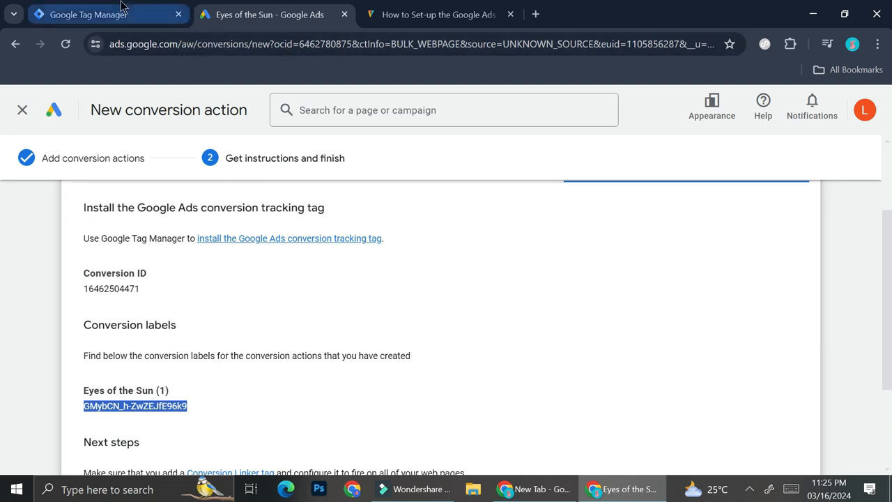
{"action": "left_click", "coordinate": [90, 14]}
{"action": "left_click", "coordinate": [243, 380]}
{"action": "key", "text": "ctrl+v"}
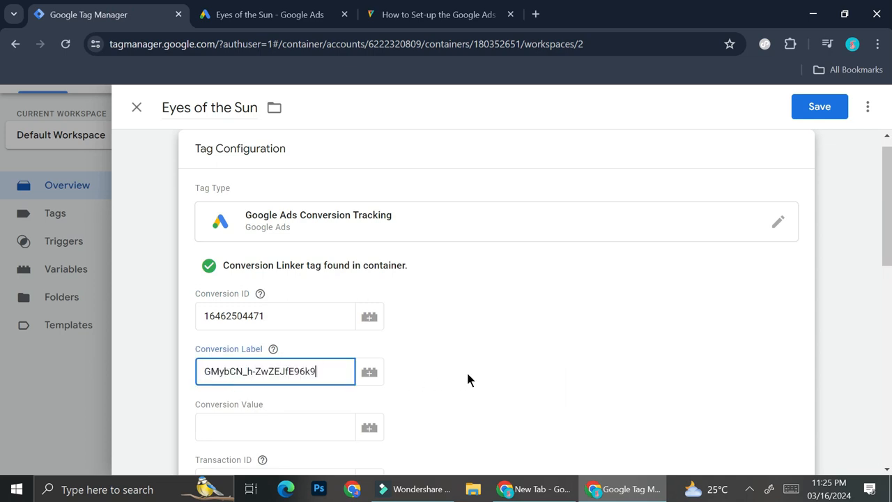
- Add a new firing trigger to the "Eyes of the Sun" tag and set its trigger type to Page View
{"action": "scroll", "coordinate": [486, 365], "scroll_direction": "down", "scroll_amount": 2}
{"action": "scroll", "coordinate": [488, 375], "scroll_direction": "down", "scroll_amount": 2}
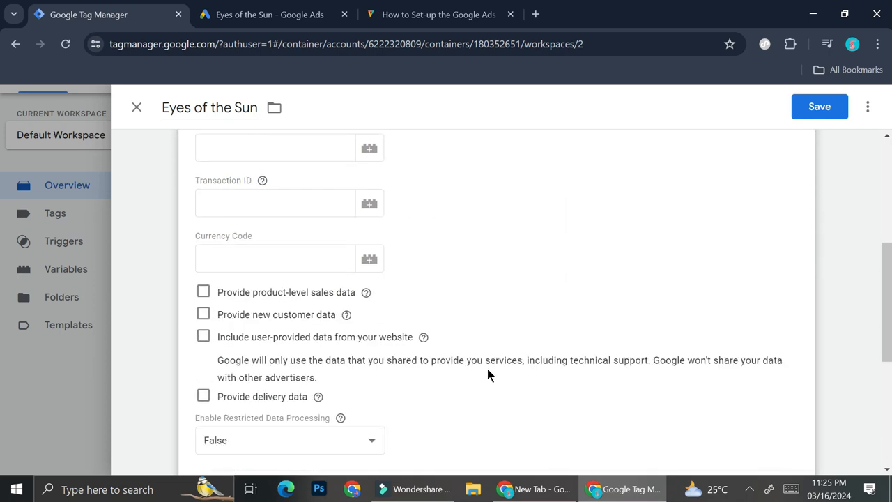
{"action": "scroll", "coordinate": [481, 377], "scroll_direction": "down", "scroll_amount": 4}
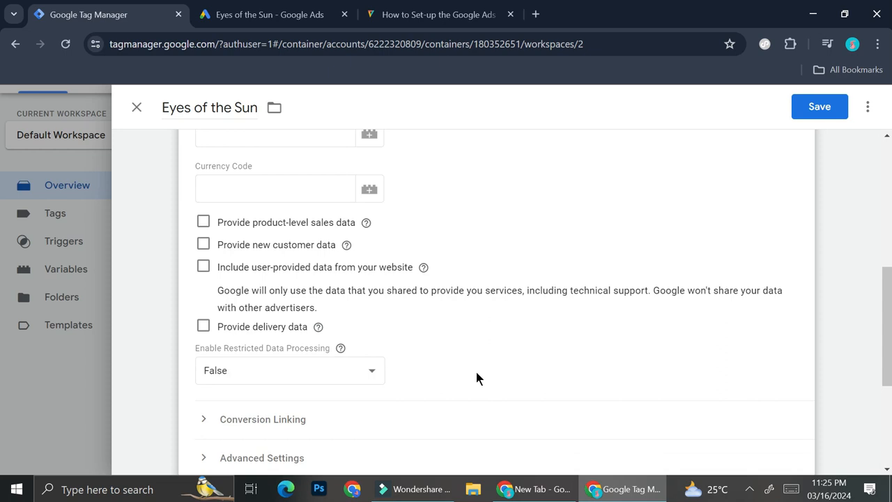
{"action": "left_click", "coordinate": [507, 387]}
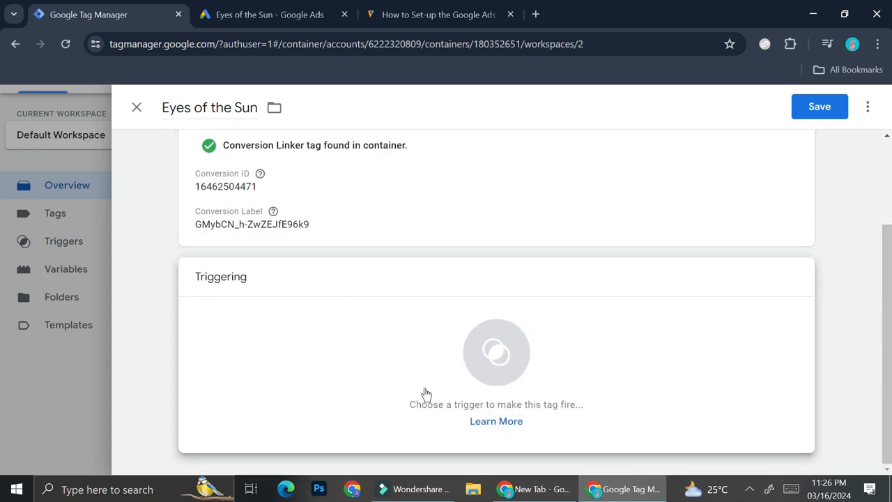
{"action": "left_click", "coordinate": [492, 354]}
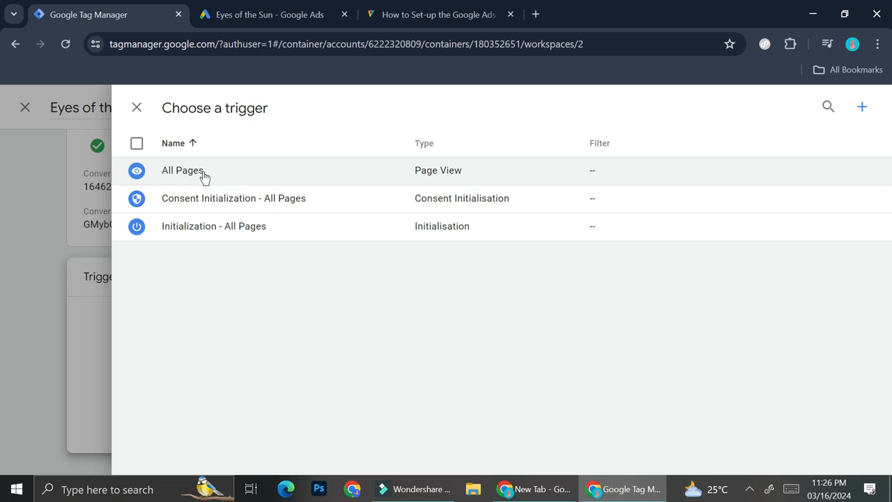
{"action": "left_click", "coordinate": [863, 109]}
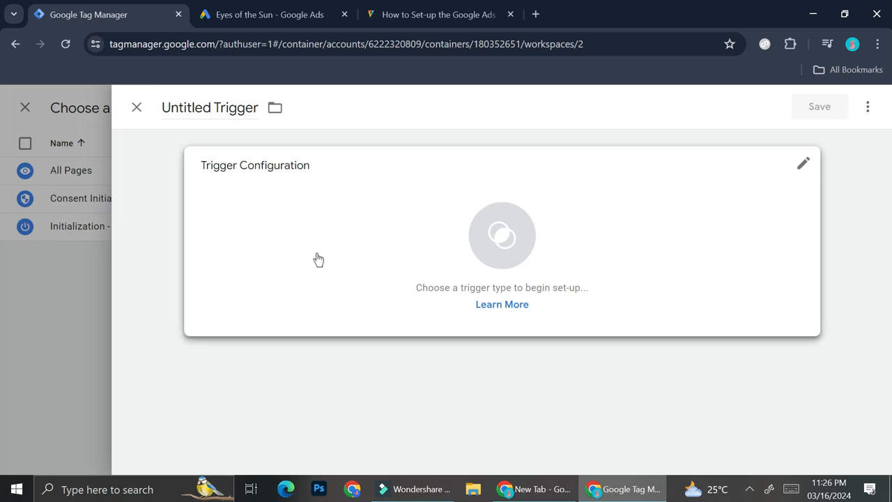
{"action": "left_click", "coordinate": [800, 167]}
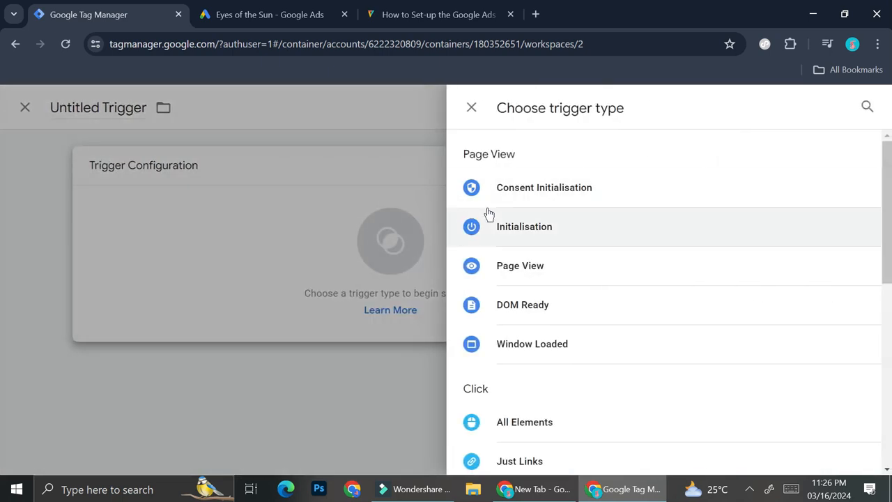
{"action": "left_click", "coordinate": [519, 271]}
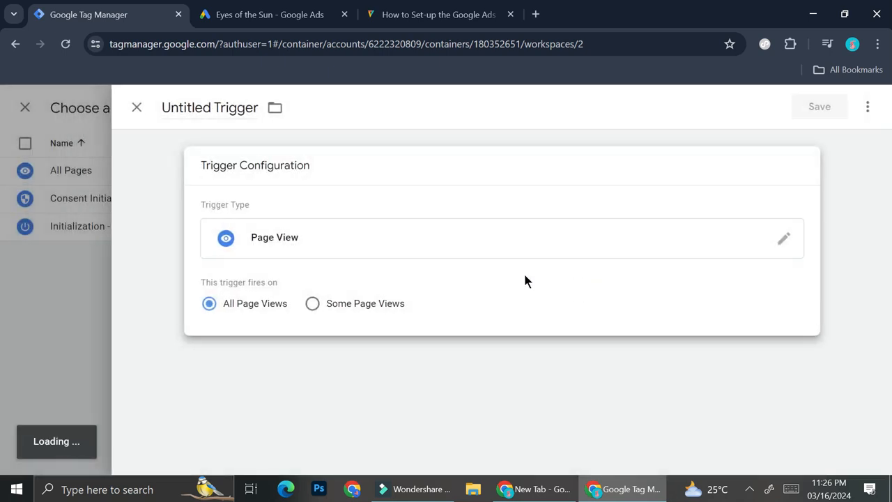
- Limit the trigger to Some Page Views where Page Hostname contains the copied value
{"action": "left_click", "coordinate": [311, 305]}
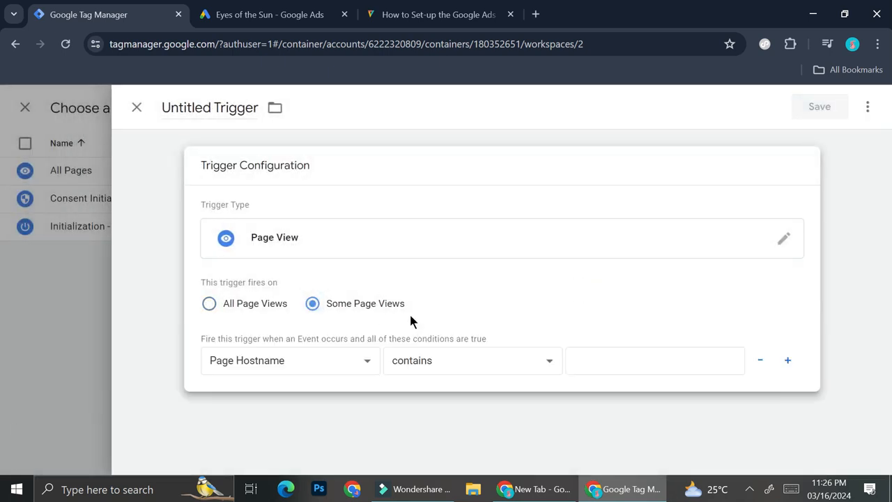
{"action": "left_click", "coordinate": [585, 368]}
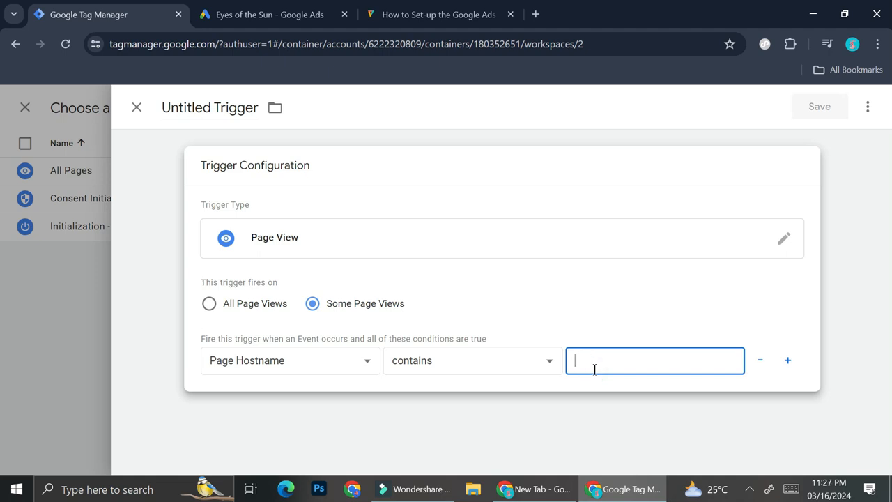
{"action": "key", "text": "ctrl+v"}
- Save the trigger under the name "Final Page" and save the "Eyes of the Sun" tag
{"action": "left_click", "coordinate": [809, 116]}
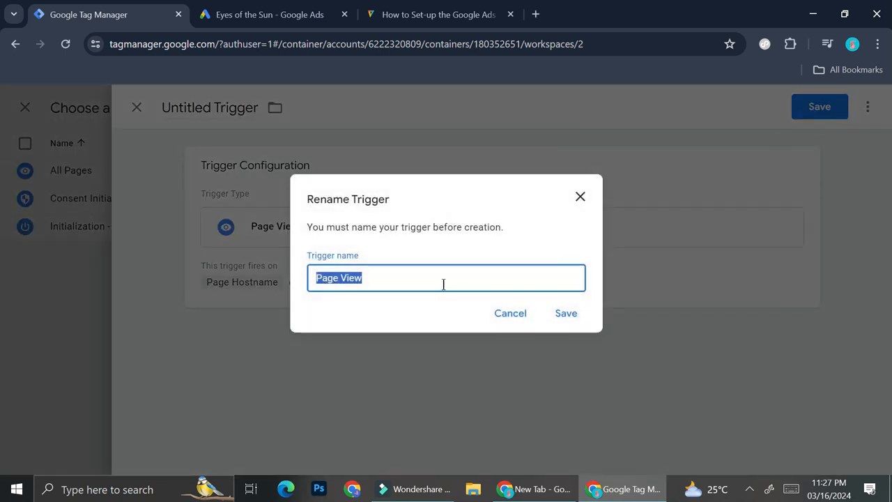
{"action": "left_click", "coordinate": [408, 279]}
{"action": "triple_click", "coordinate": [396, 275]}
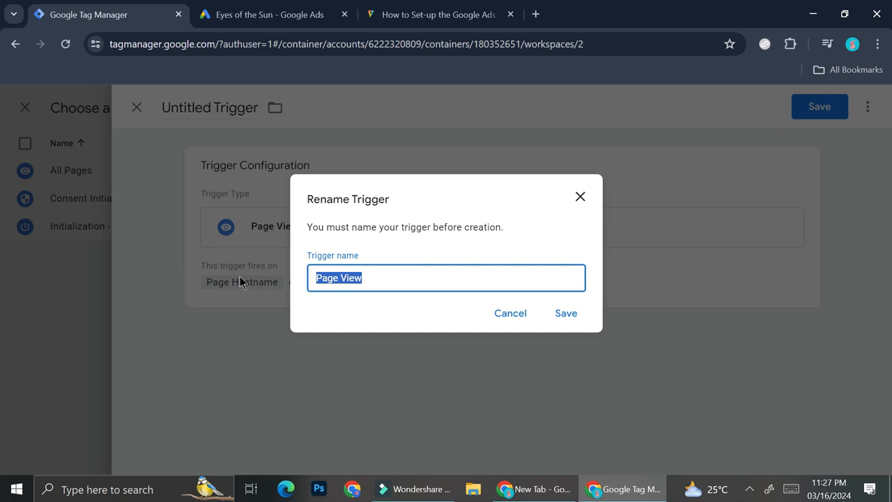
{"action": "type", "text": "Final Page"}
{"action": "left_click", "coordinate": [571, 313]}
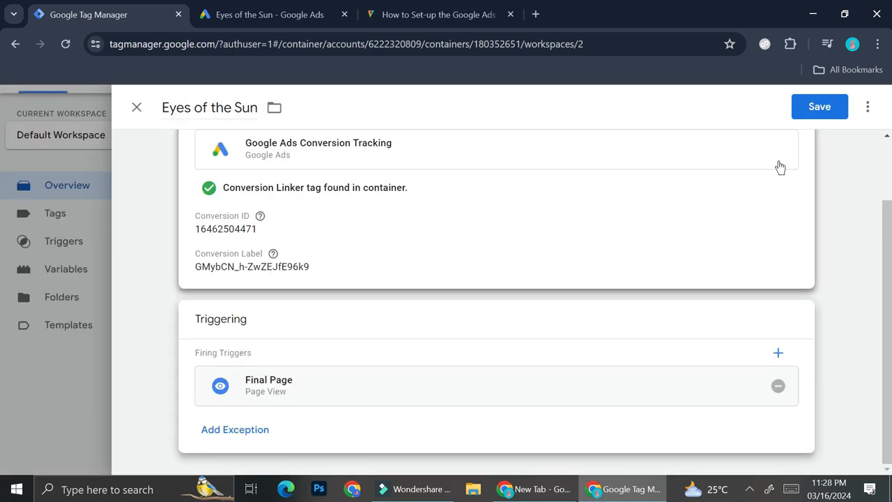
{"action": "left_click", "coordinate": [813, 115]}
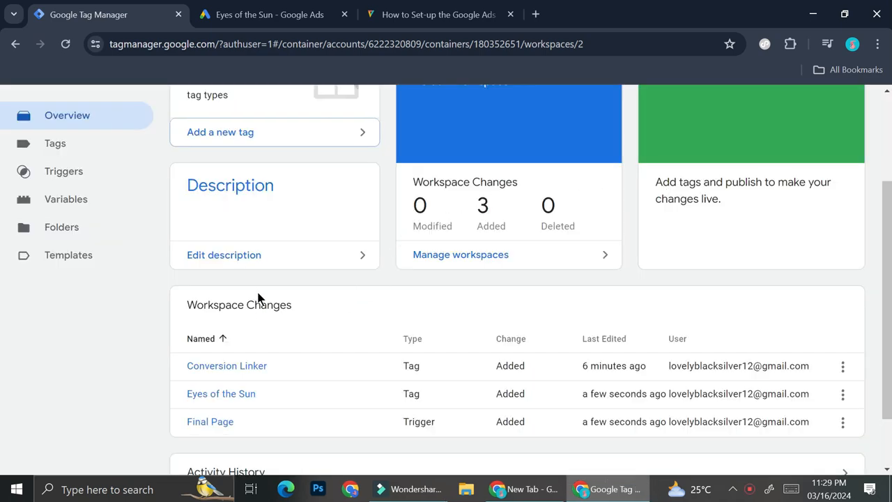
{"action": "scroll", "coordinate": [257, 292], "scroll_direction": "up", "scroll_amount": 1}
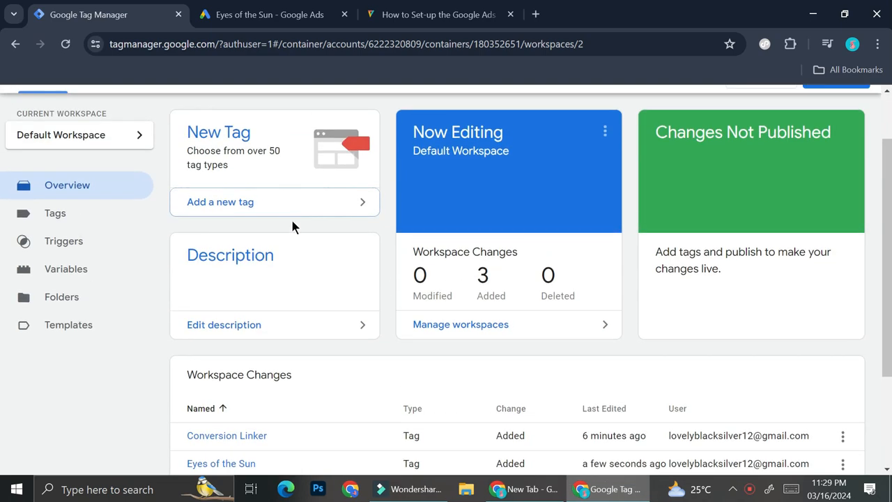
{"action": "scroll", "coordinate": [295, 225], "scroll_direction": "down", "scroll_amount": 2}
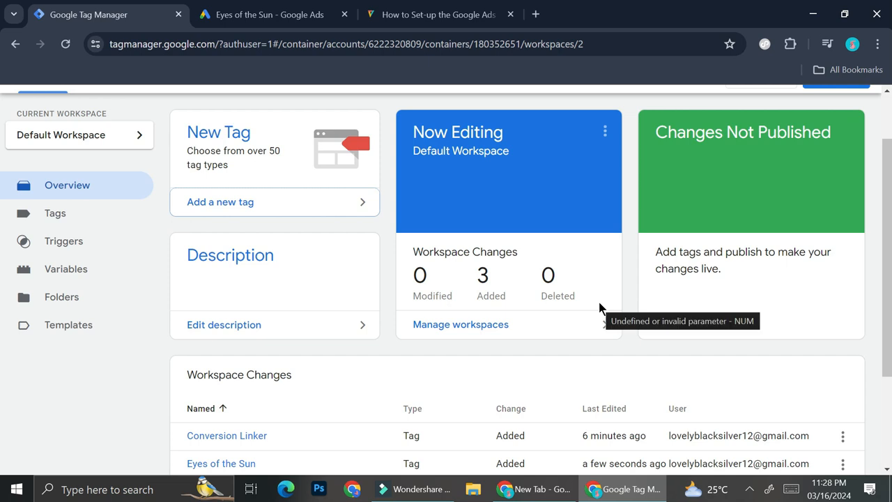
{"action": "scroll", "coordinate": [554, 374], "scroll_direction": "down", "scroll_amount": 1}
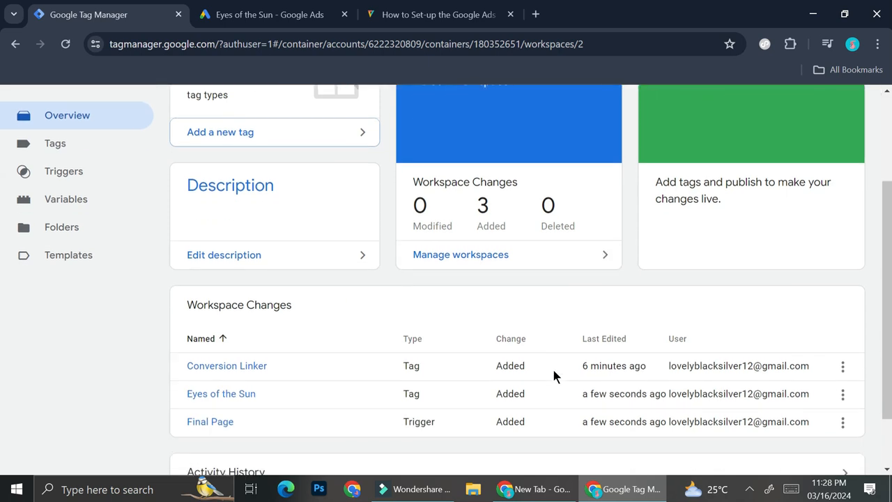